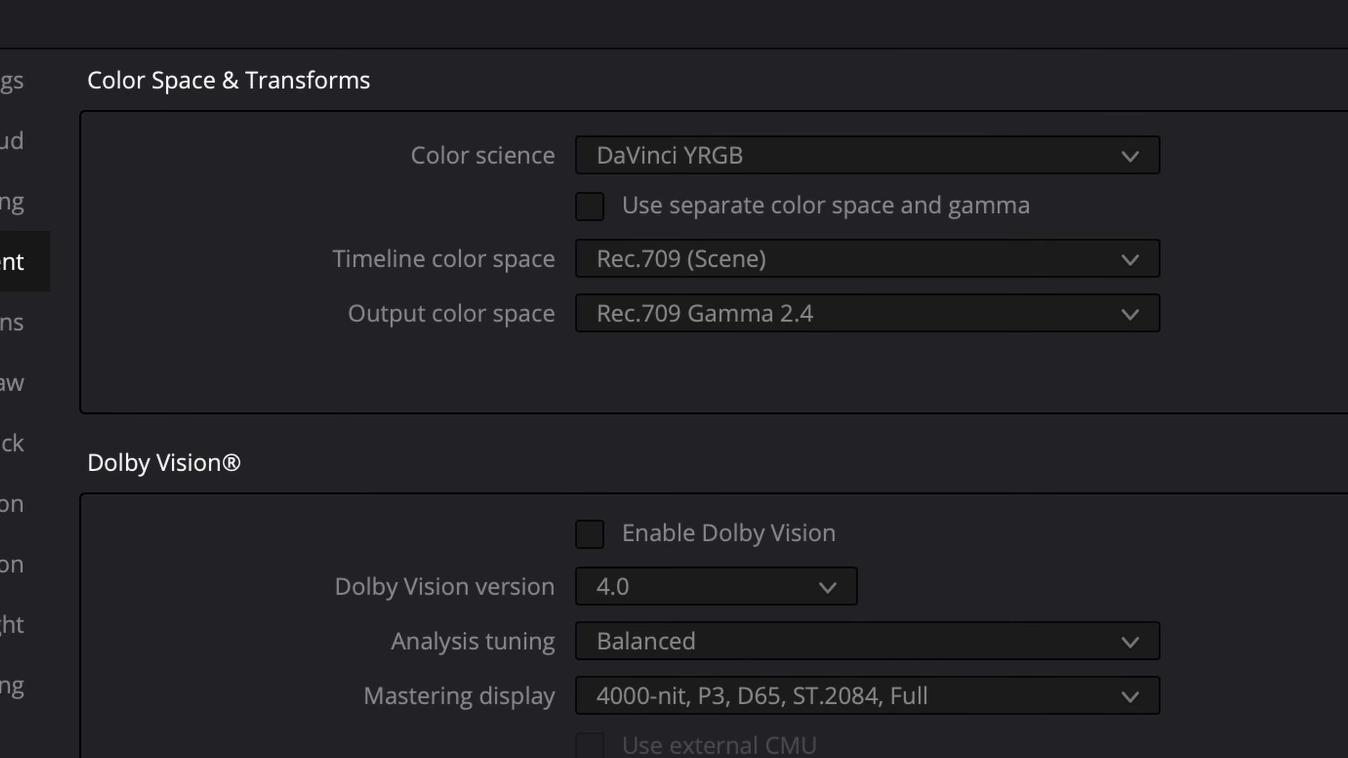
- Compare clips 09 and 08, and preview the flower compound clip full screen
click(897, 641)
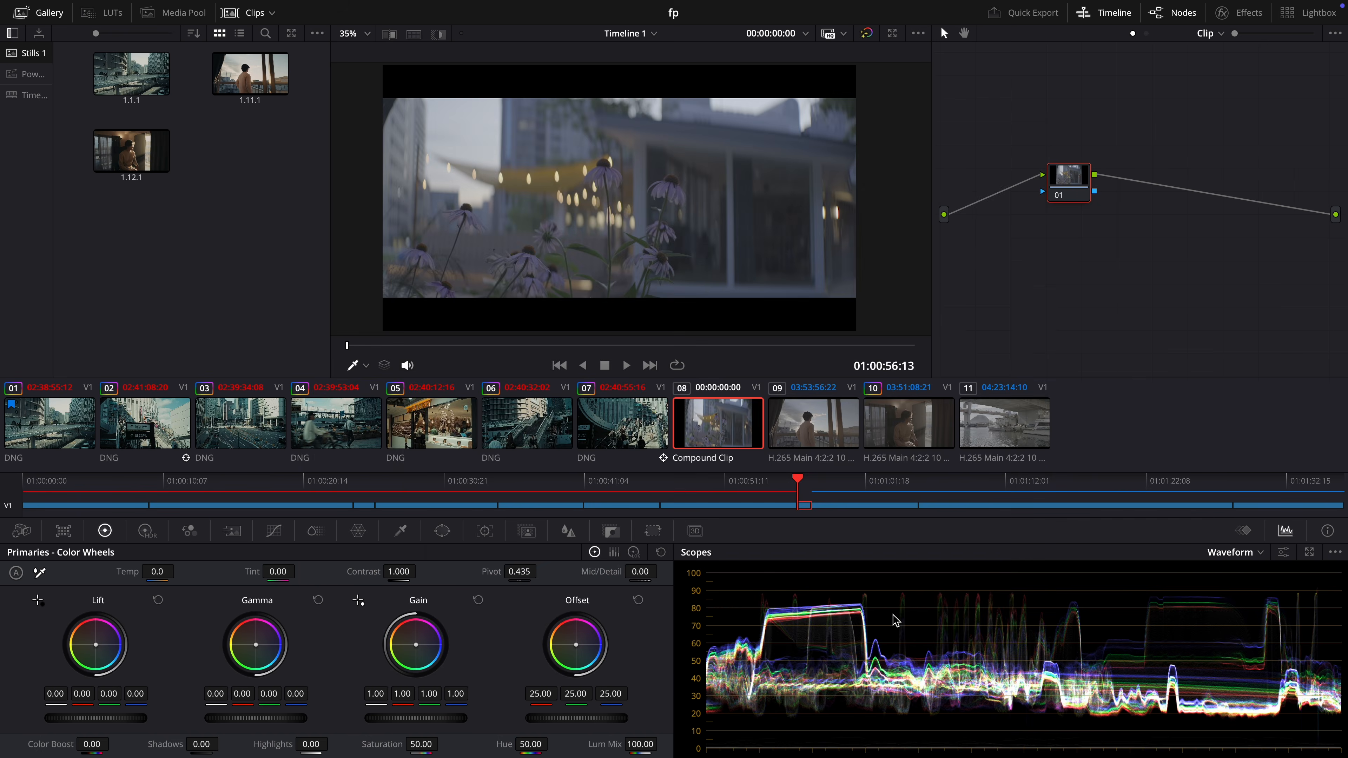
click(803, 429)
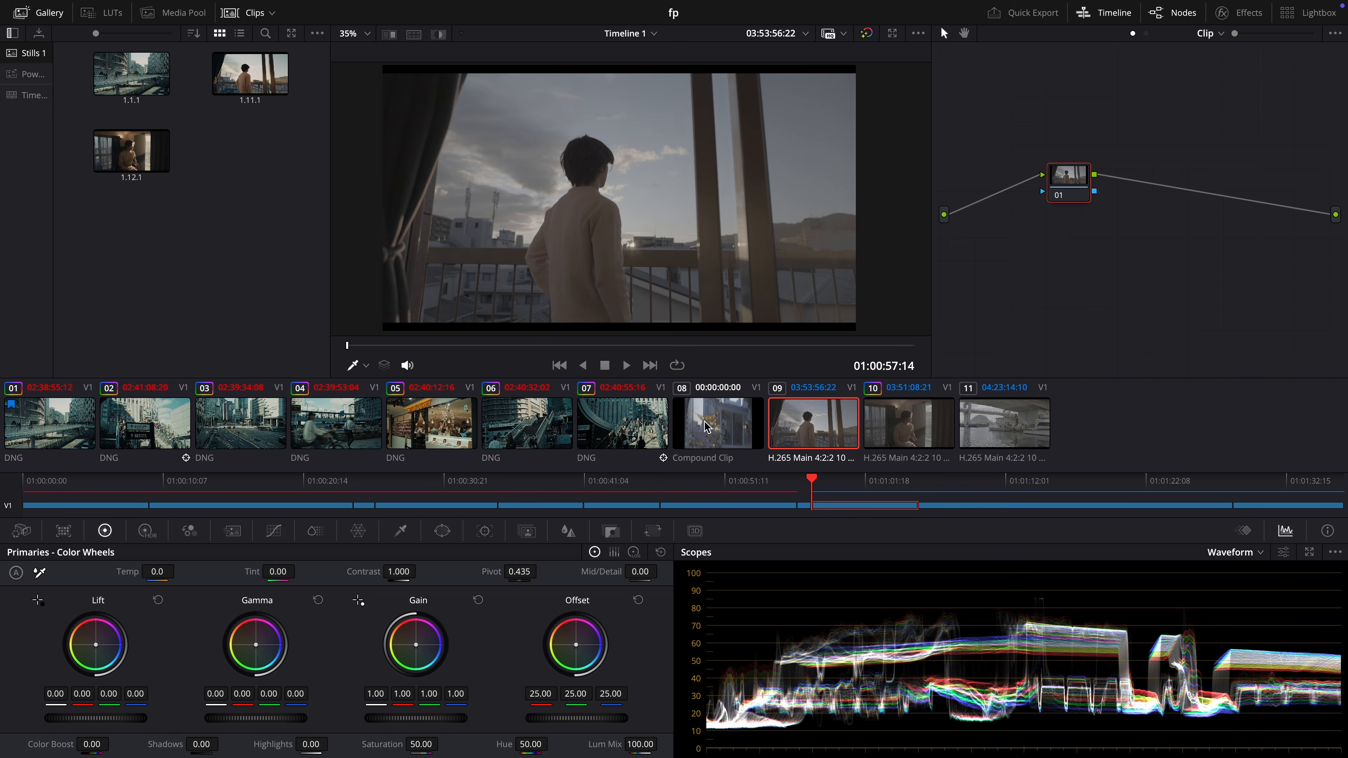
click(707, 425)
key(super+f)
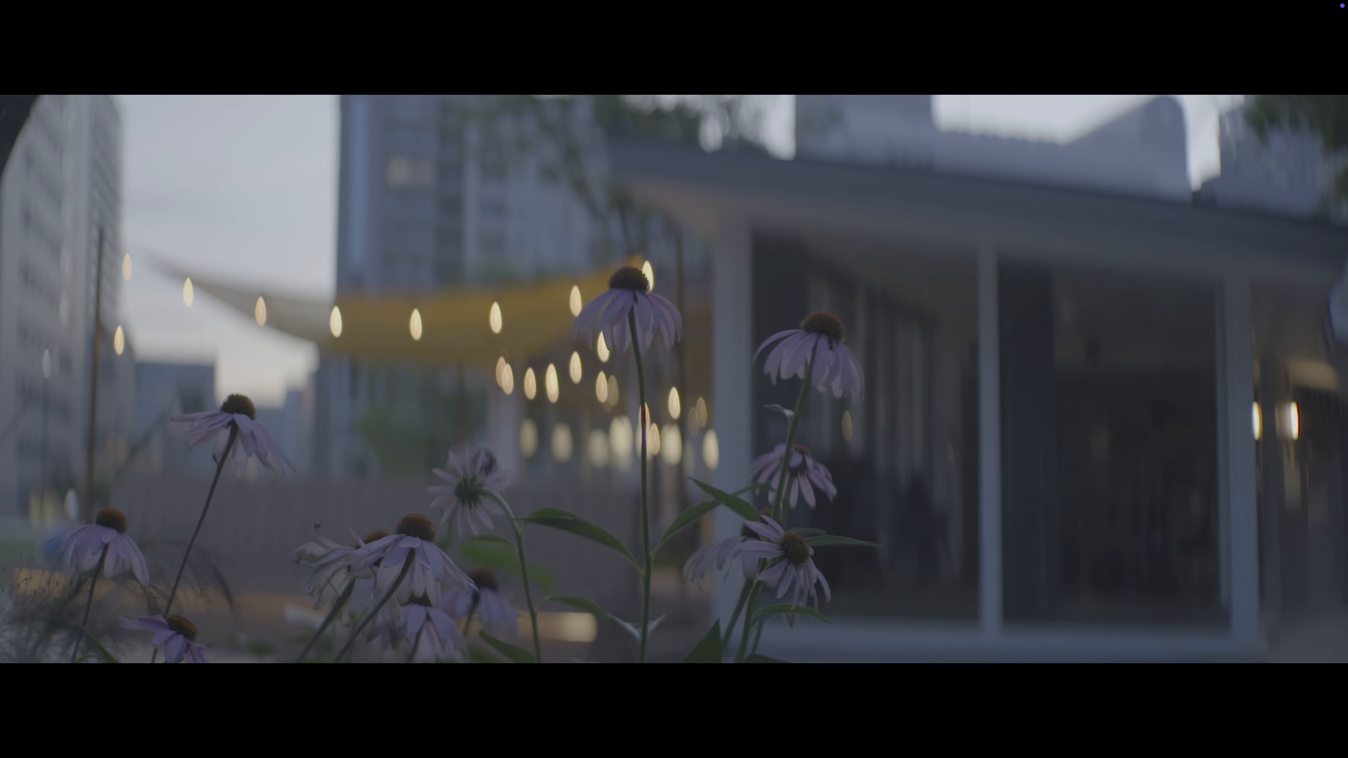
key(super+f)
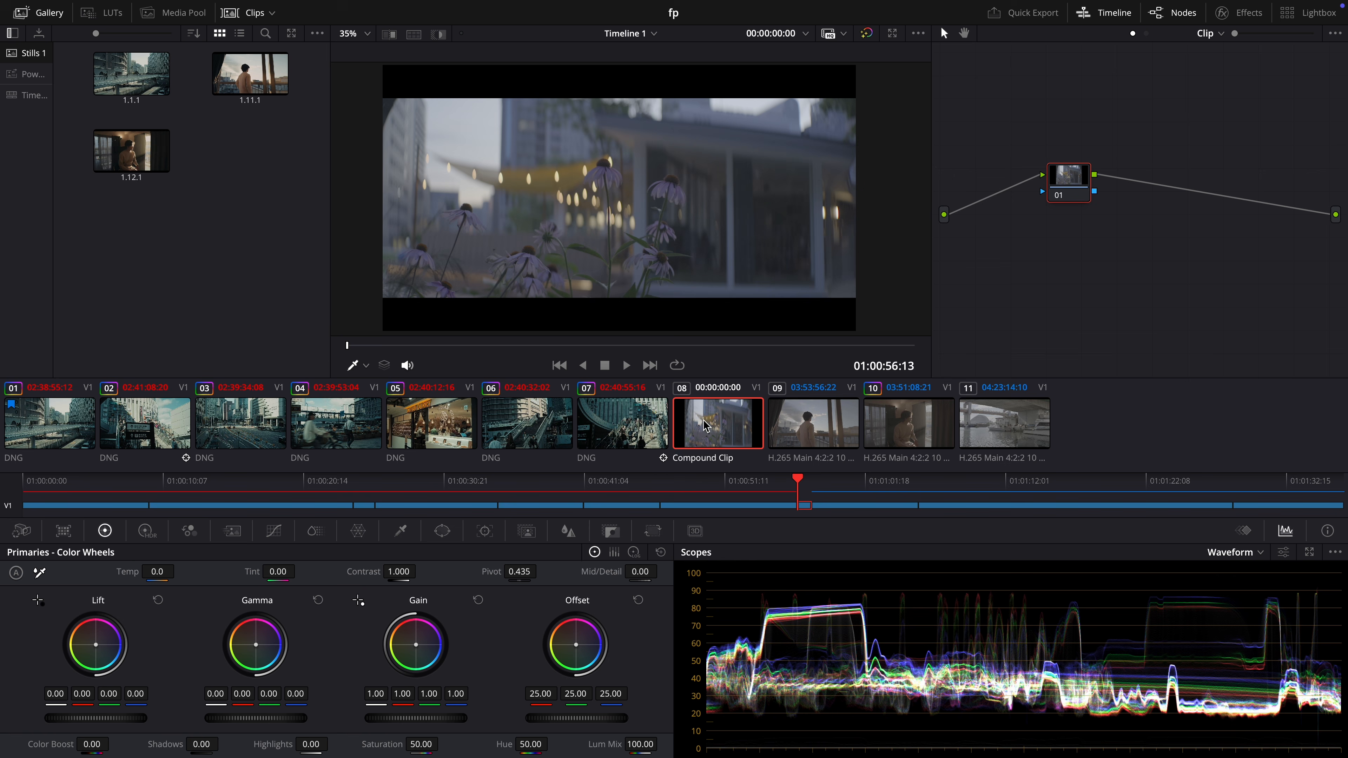
- Reposition the first node of the flower clip's grade and add two serial nodes after it
drag(1032, 157, 1031, 146)
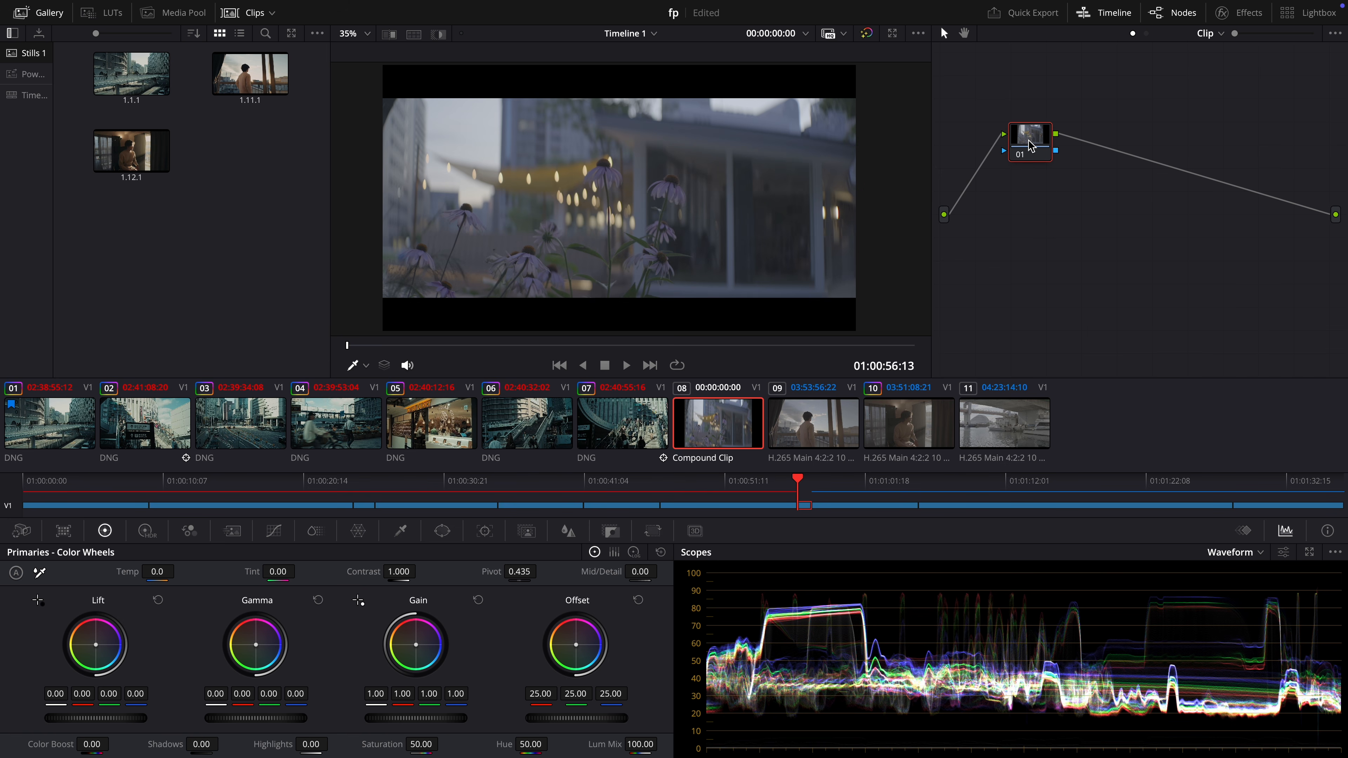
key(alt+s)
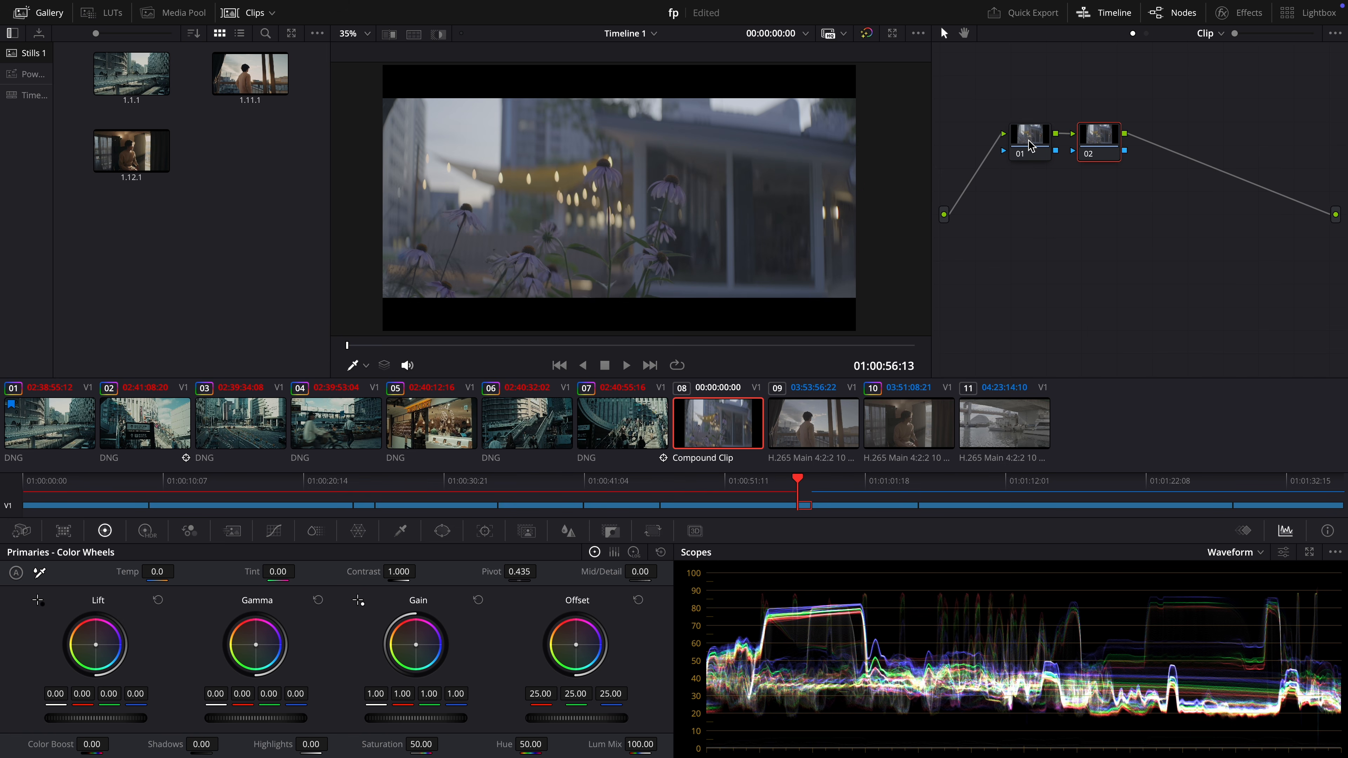
key(alt+s)
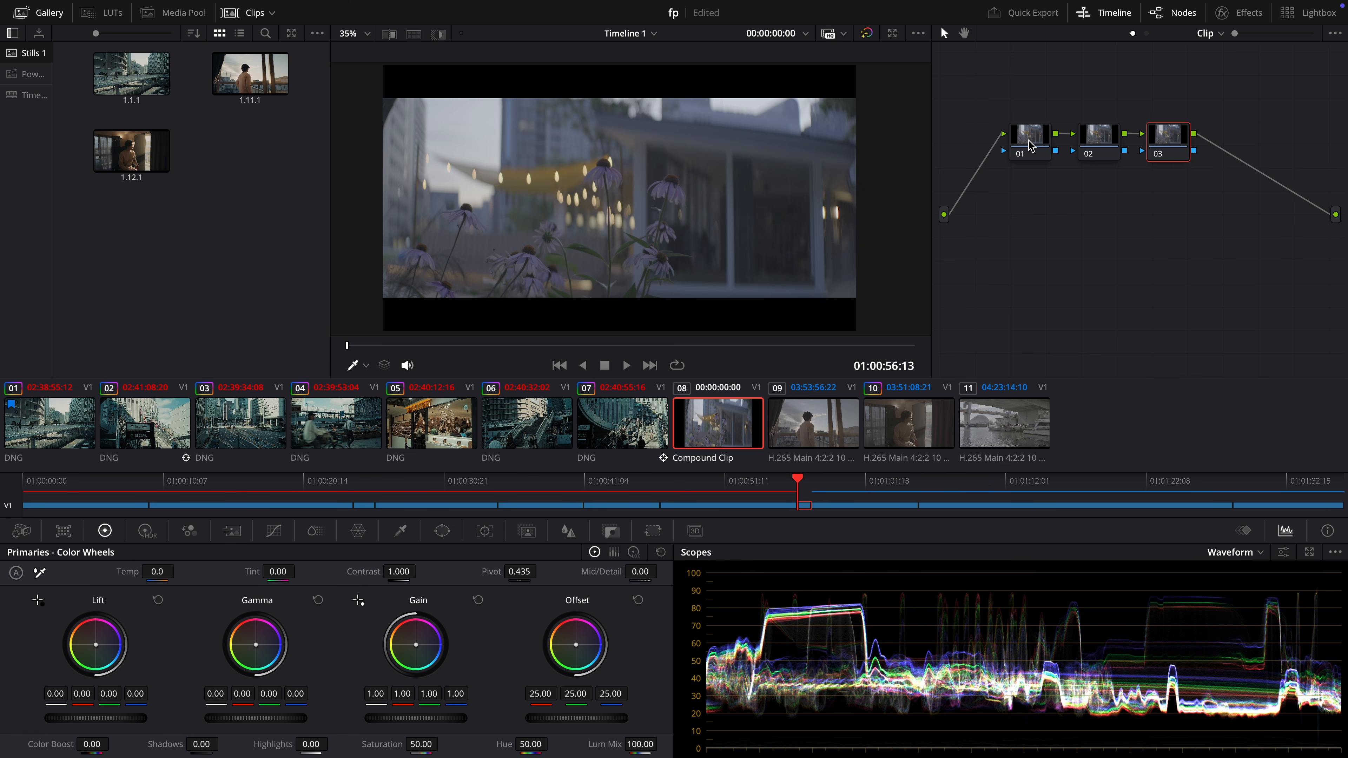
- Label the first node "con" and set its contrast to 1.4
click(1031, 146)
text(con)
click(401, 573)
text(1)
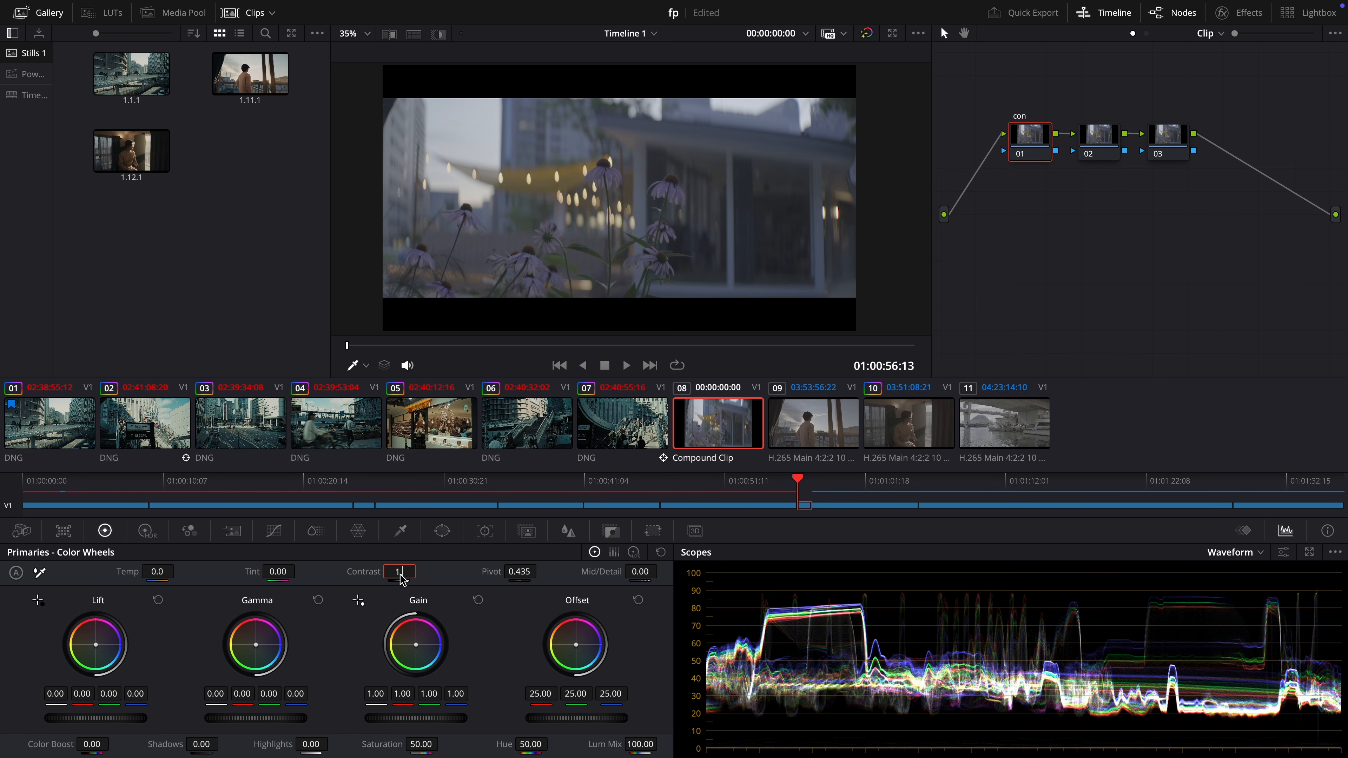
text(.4)
key(Return)
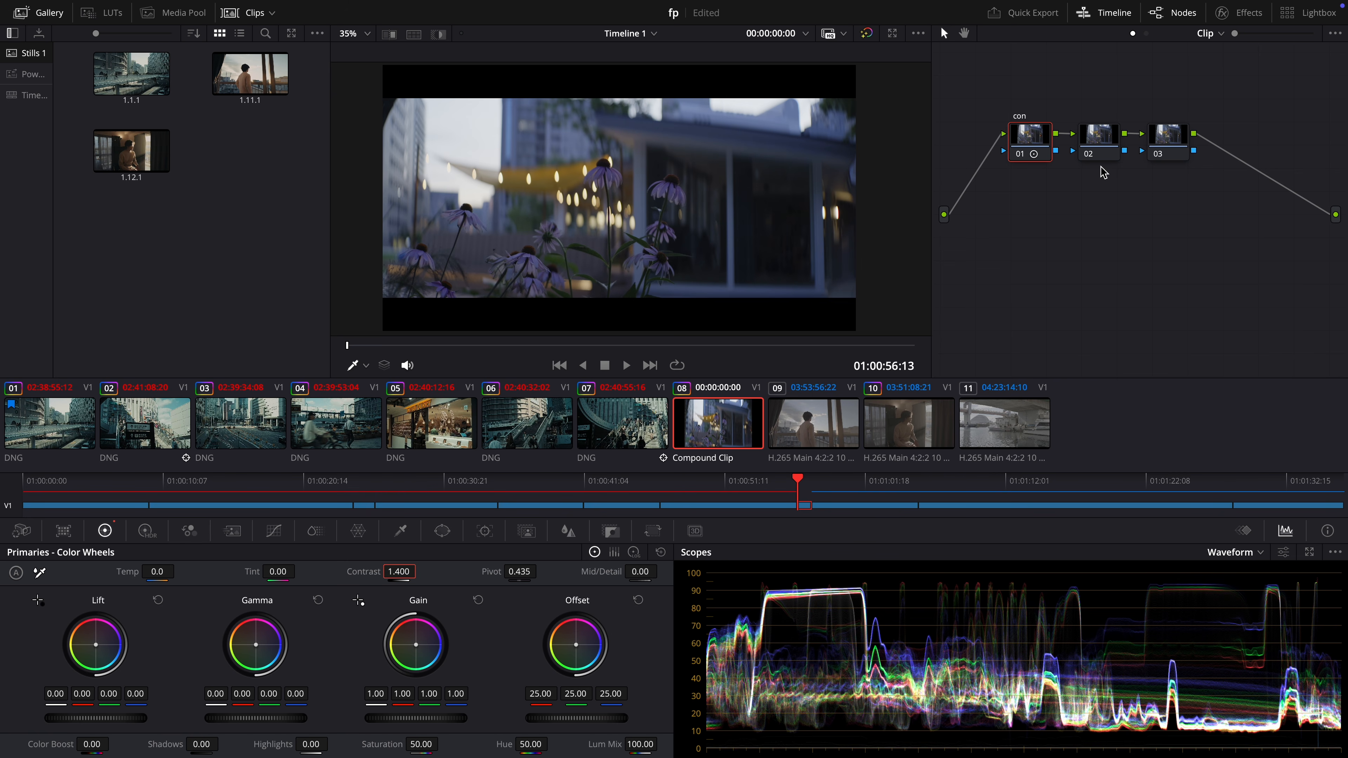
- Label the second node "sat" and raise its saturation to 70
click(1103, 142)
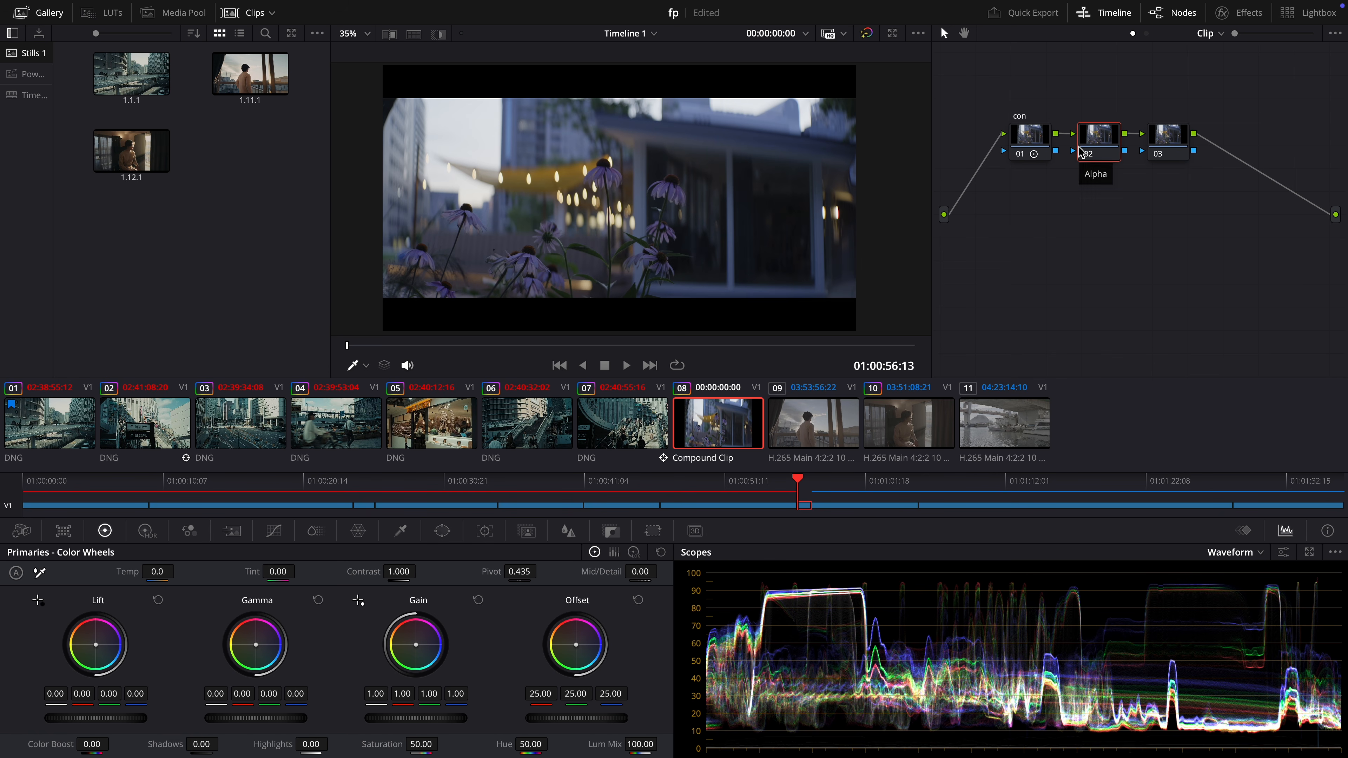
key(F2)
text(sat)
key(Return)
drag(421, 745, 571, 750)
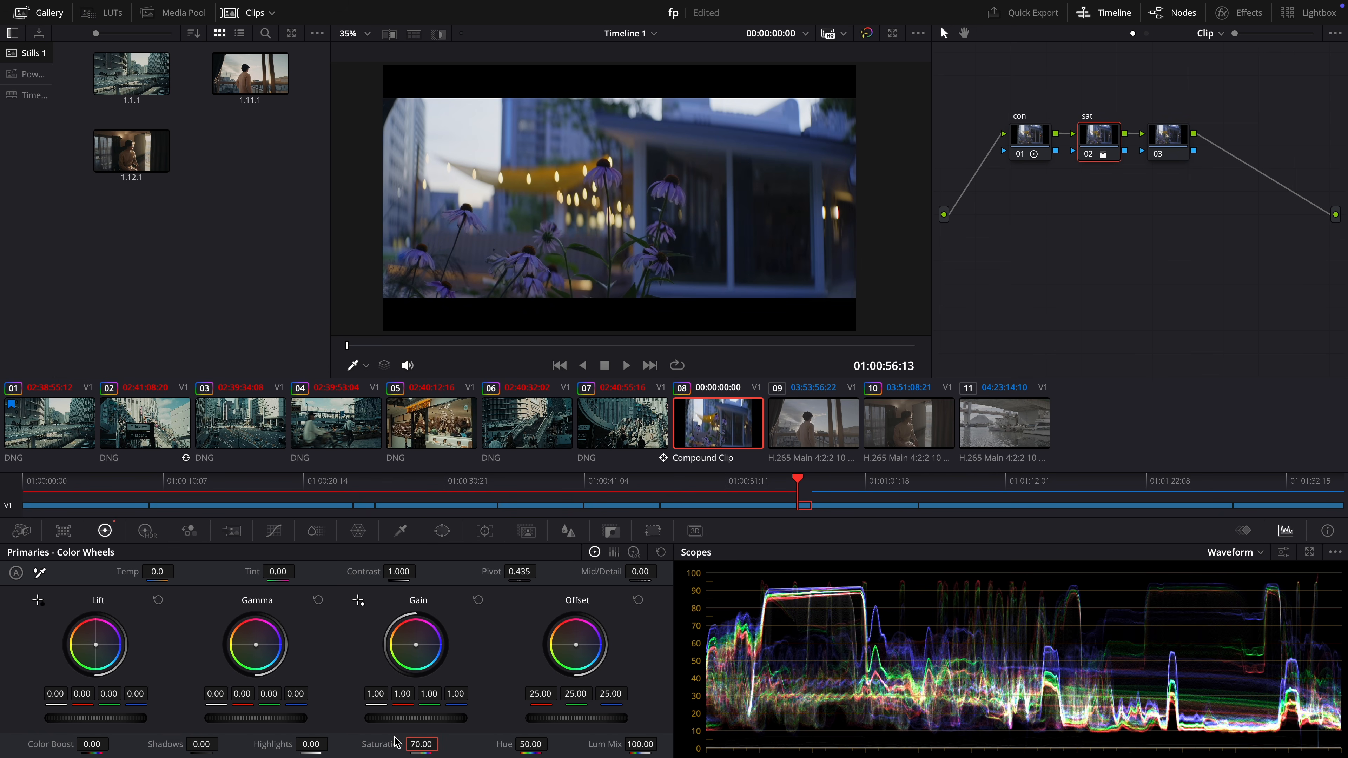
- Label the third node "balace", set its red offset to 24, and check the image full screen
click(1175, 145)
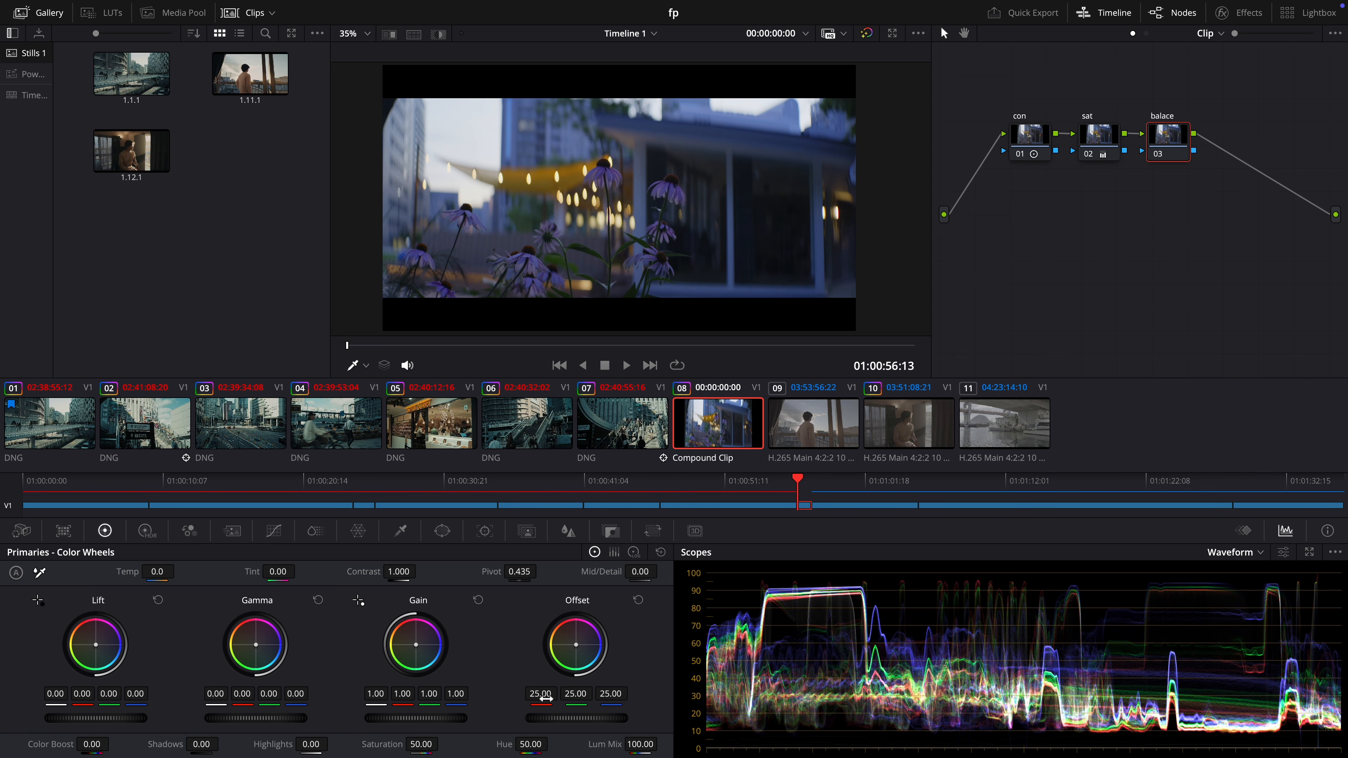
double_click(540, 698)
text(24)
key(Return)
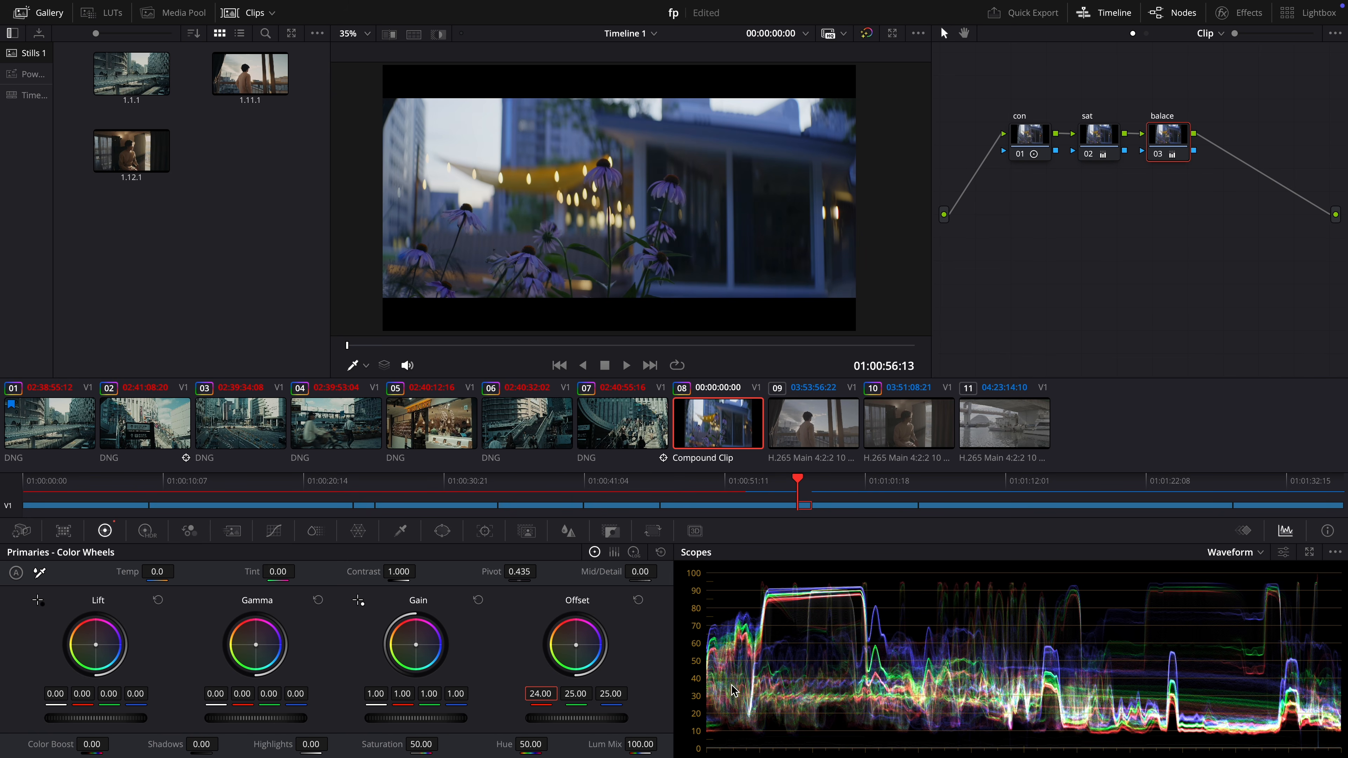
key(ctrl+f)
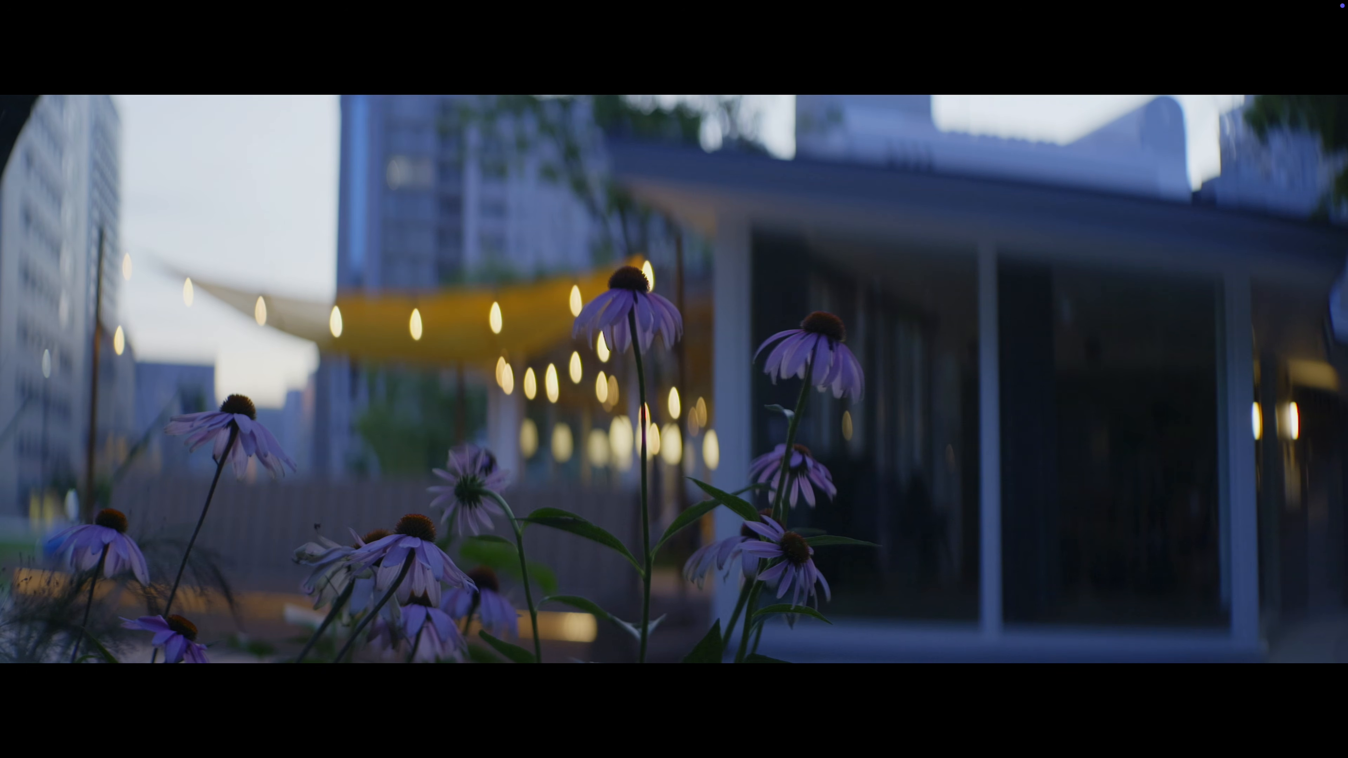
key(ctrl+f)
- Add a fourth serial node labelled "cst" beneath the con node and apply the Color Space Transform effect to it
key(alt+s)
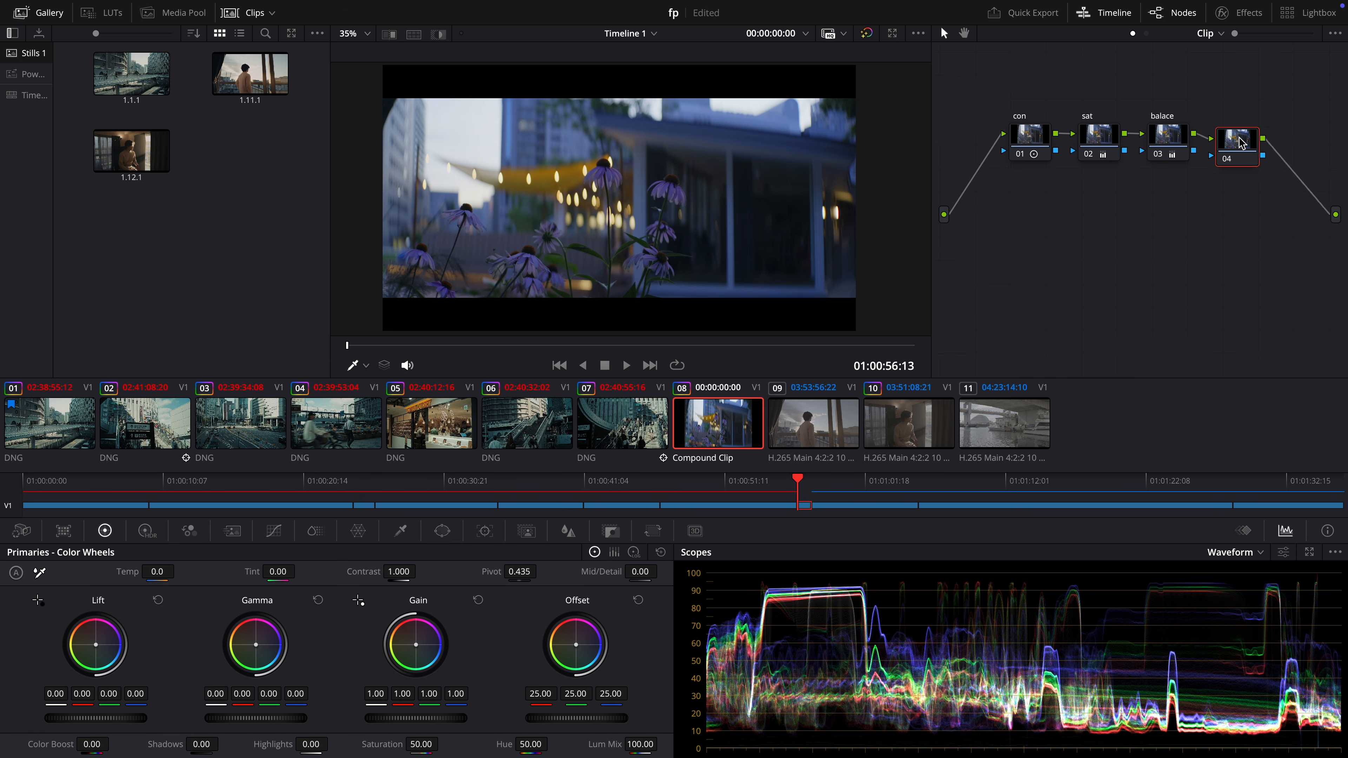
drag(1242, 142, 1034, 219)
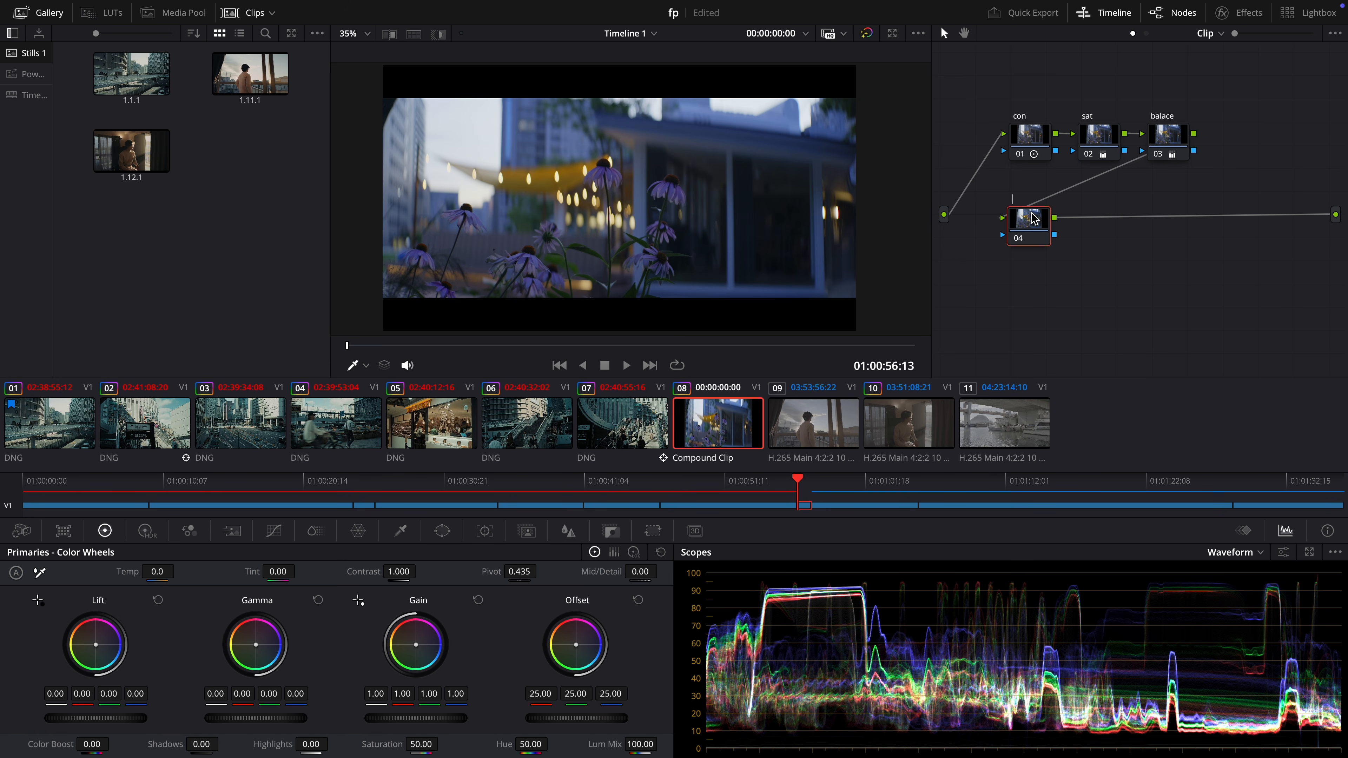
key(Return)
click(1237, 13)
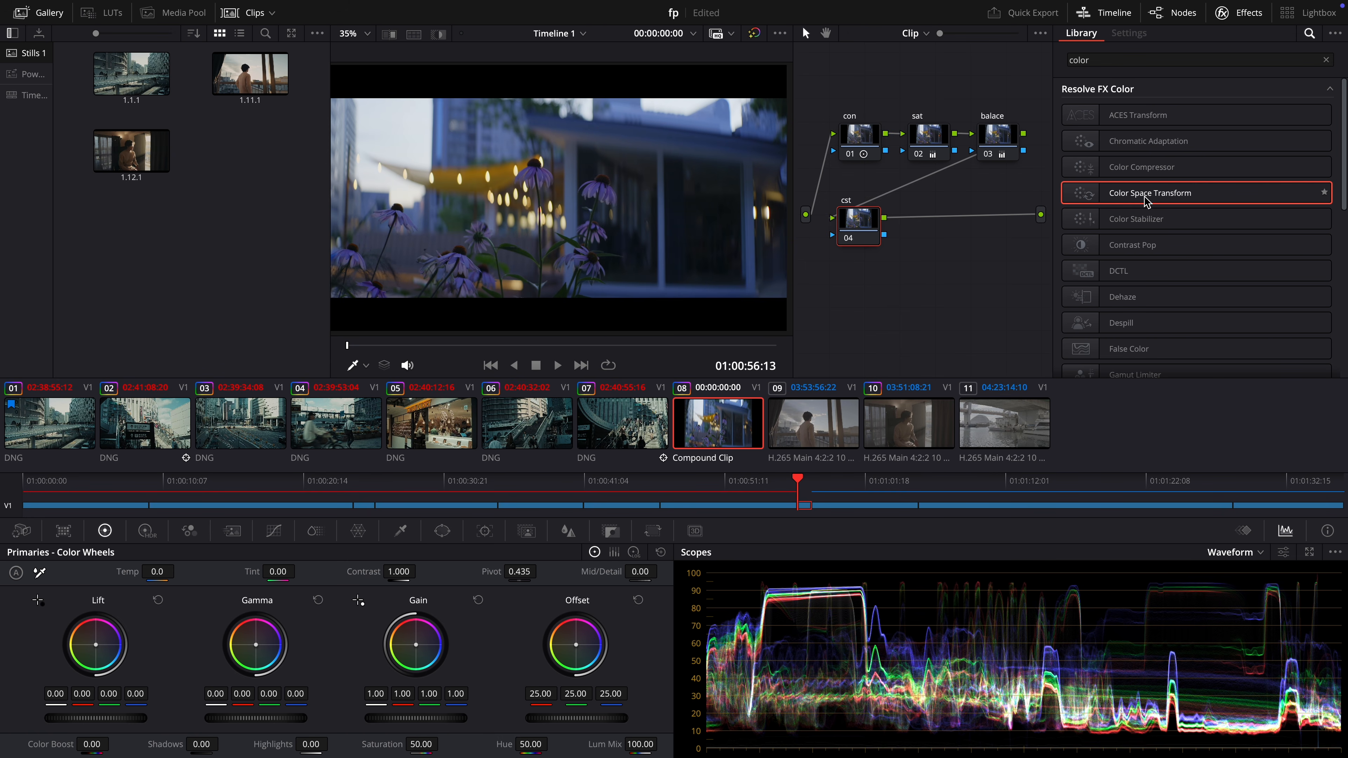
drag(1137, 203, 858, 225)
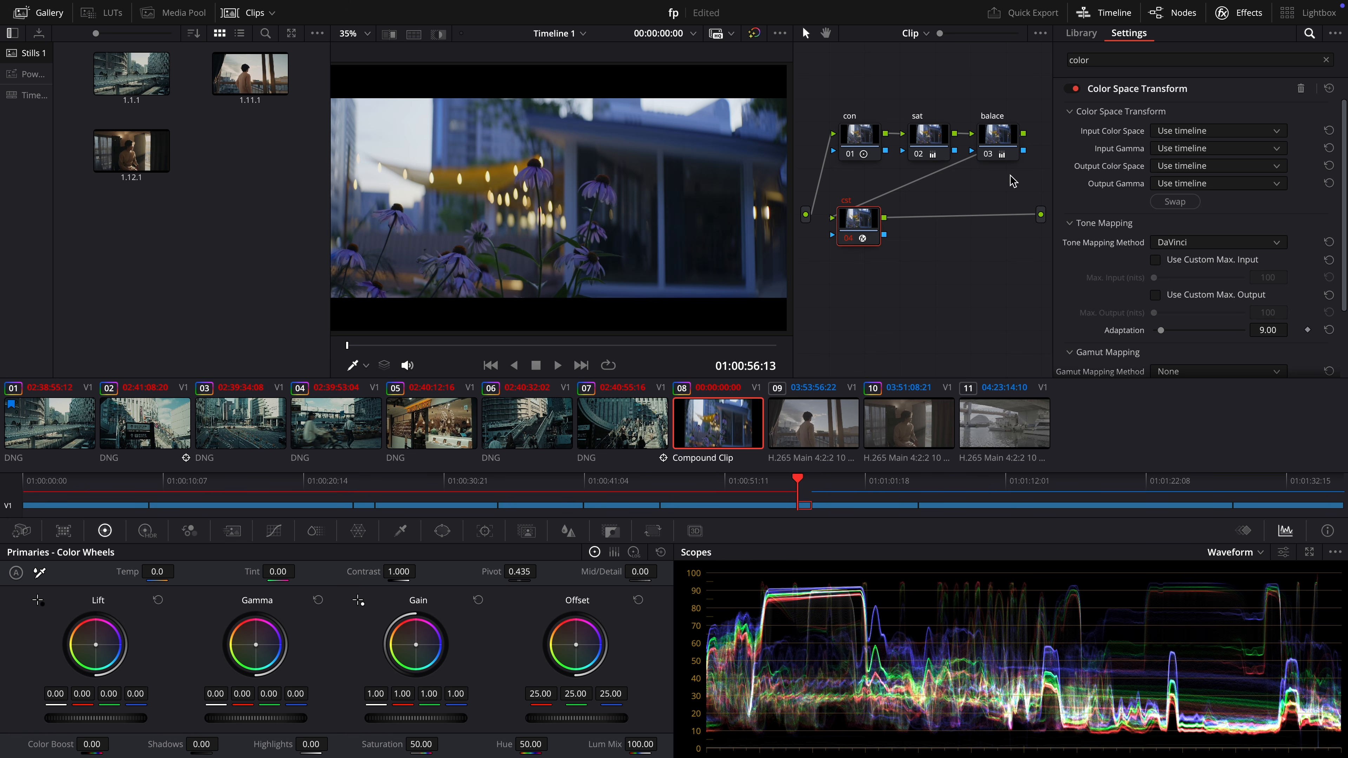
- Set the transform's input color space to Panasonic V-Gamut and its input gamma to Panasonic V-Log
click(1208, 133)
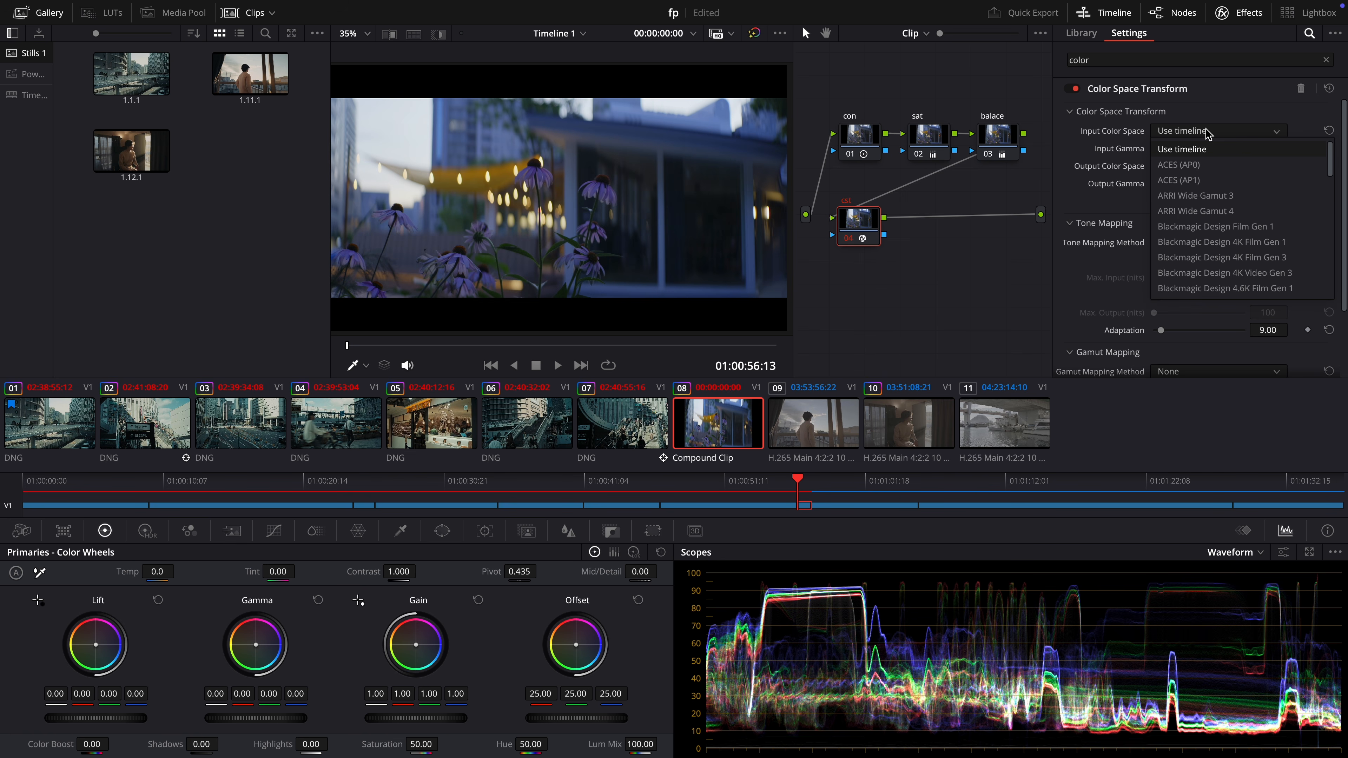
key(p)
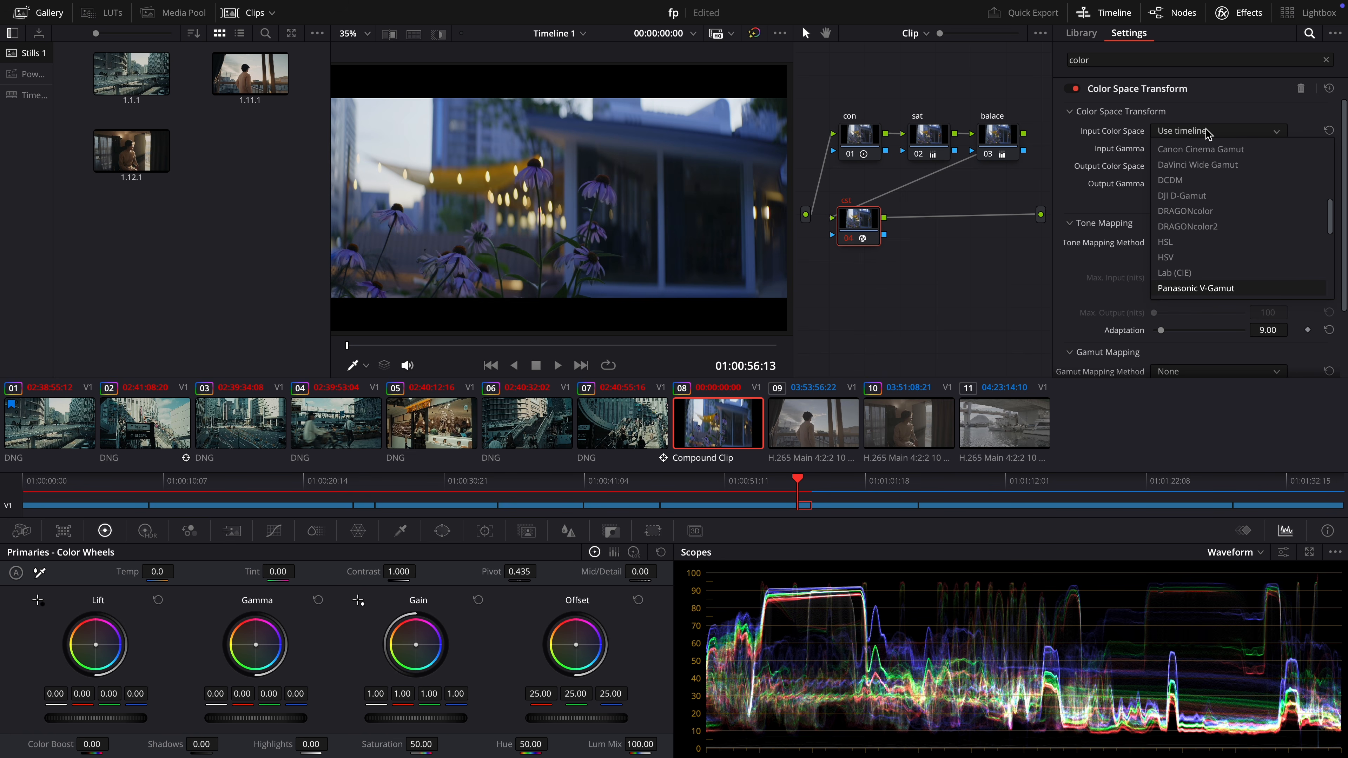
key(Return)
click(1204, 150)
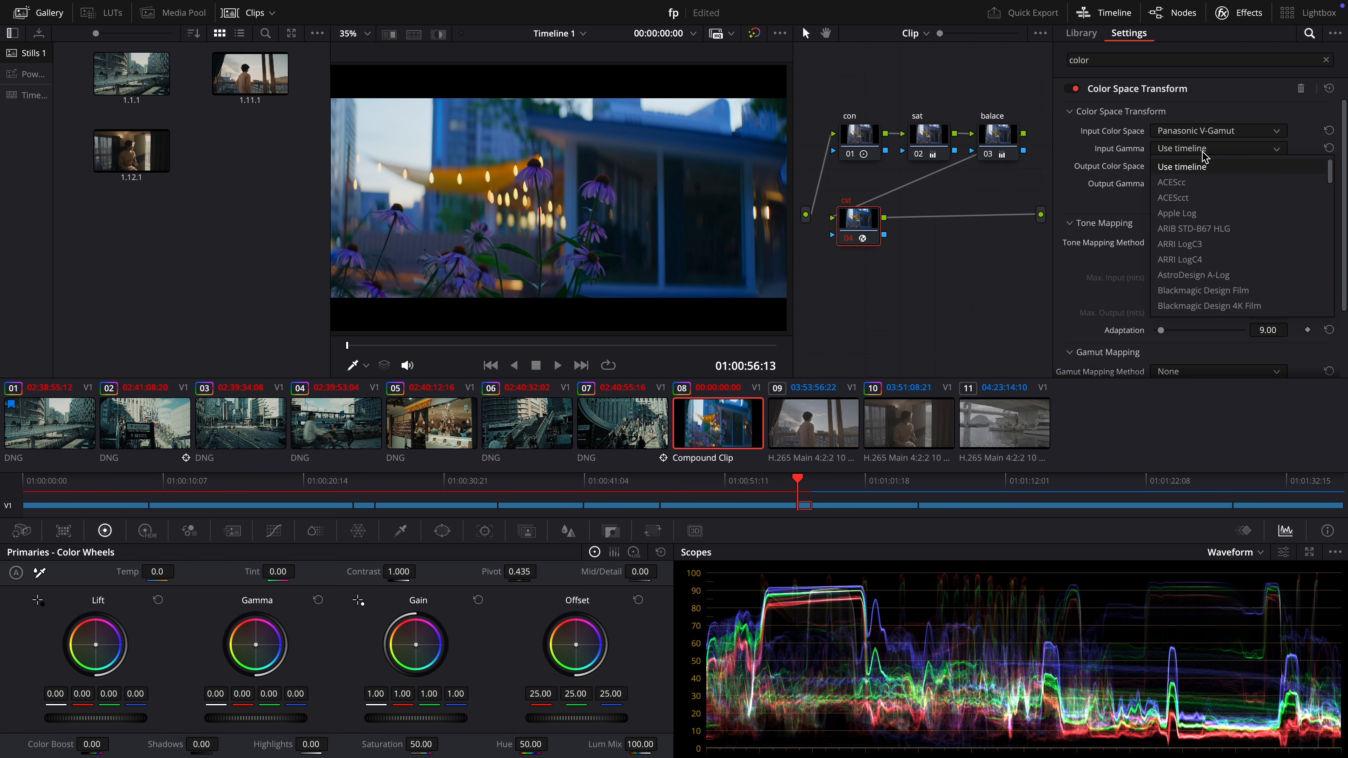
key(p)
key(Return)
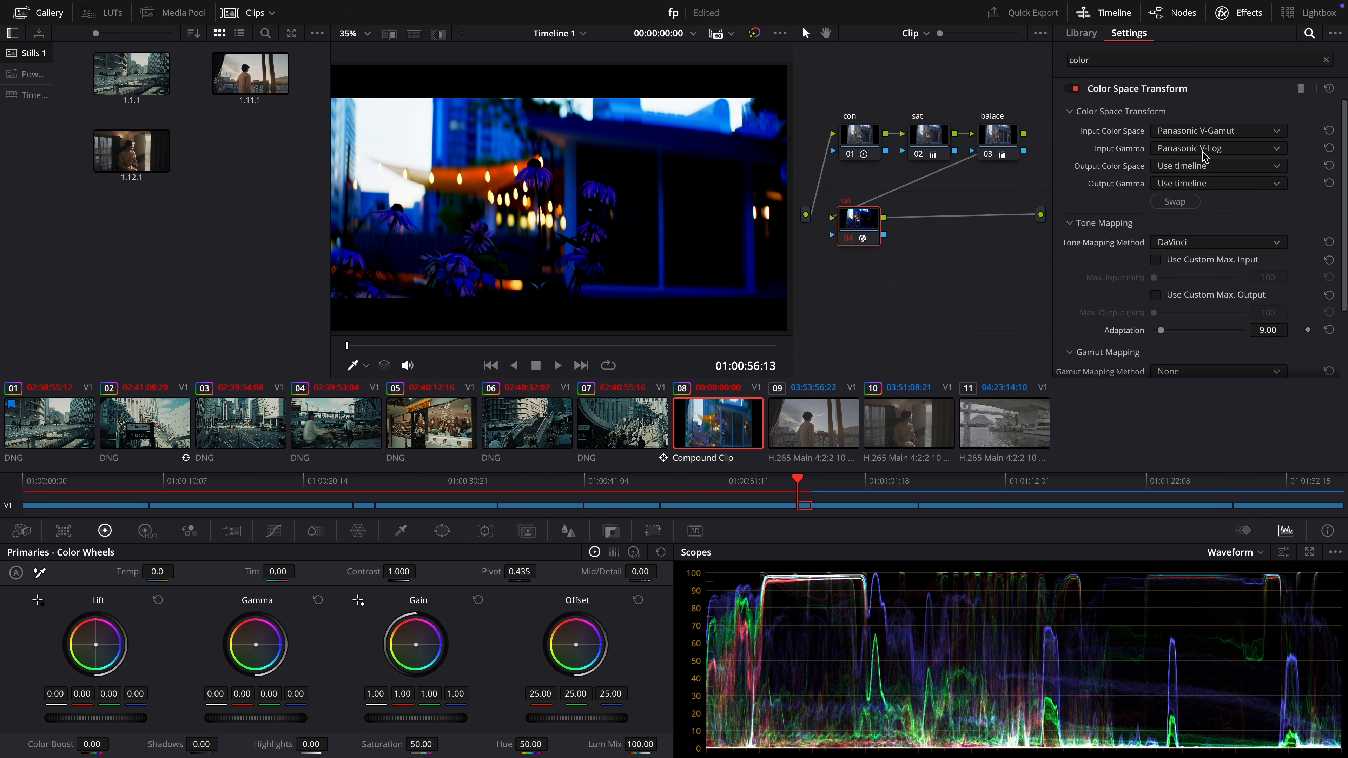
- Set the transform's output color space to DaVinci Wide Gamut and its output gamma to Cineon Film Log
click(1201, 168)
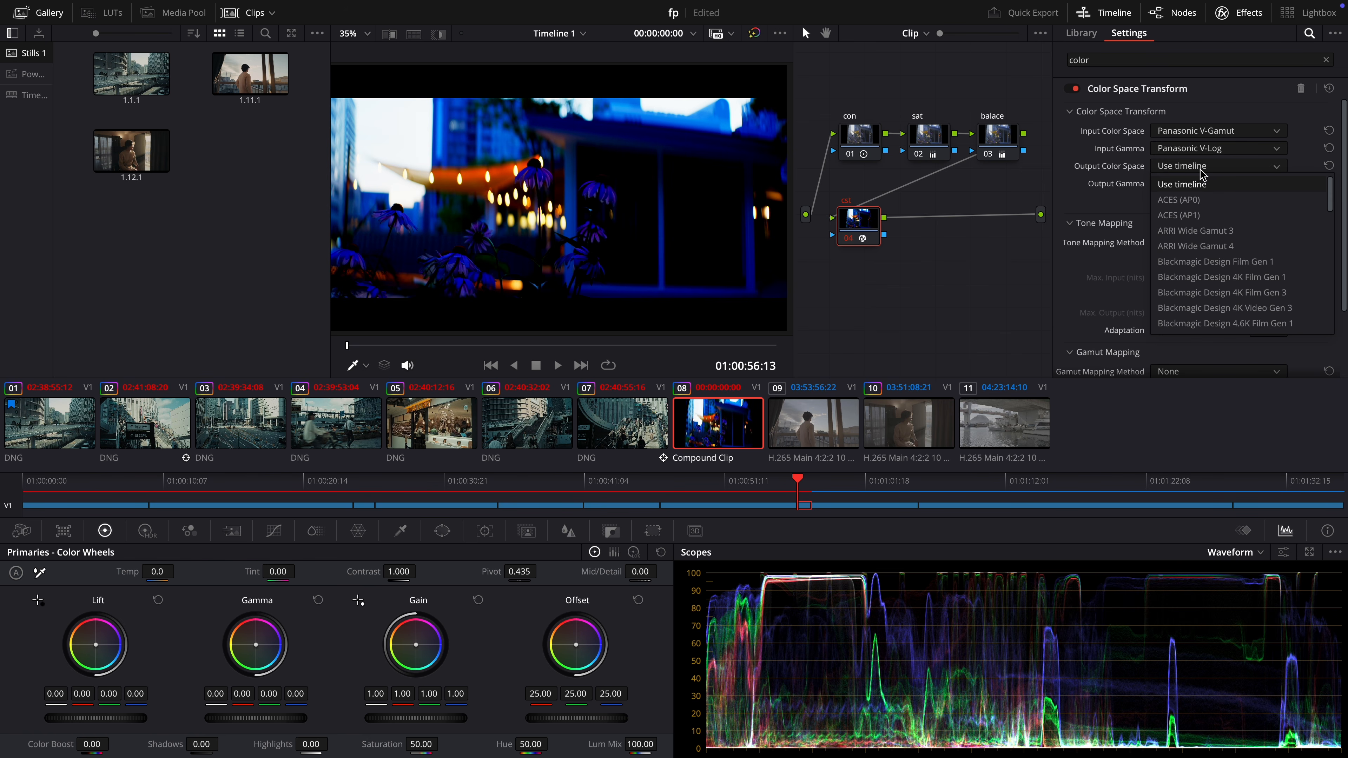
key(d)
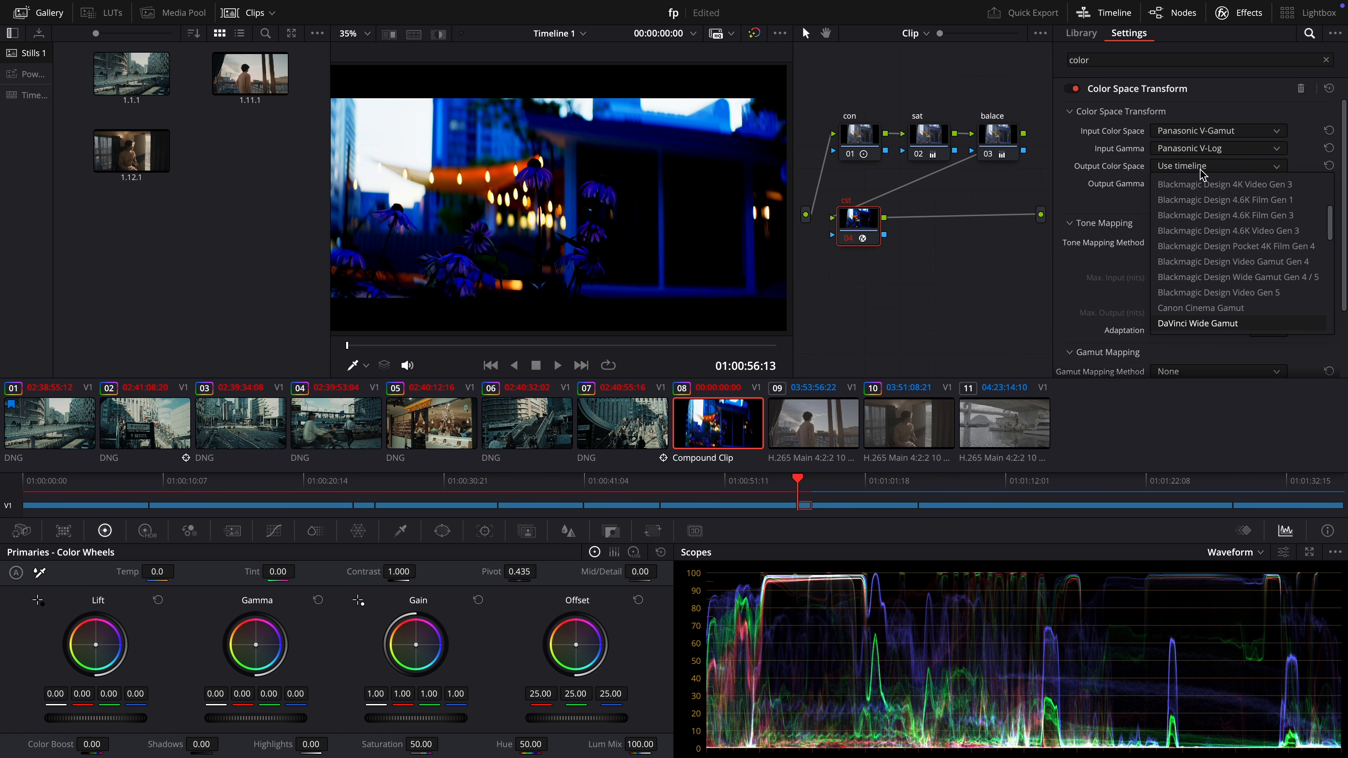
key(Return)
click(1197, 187)
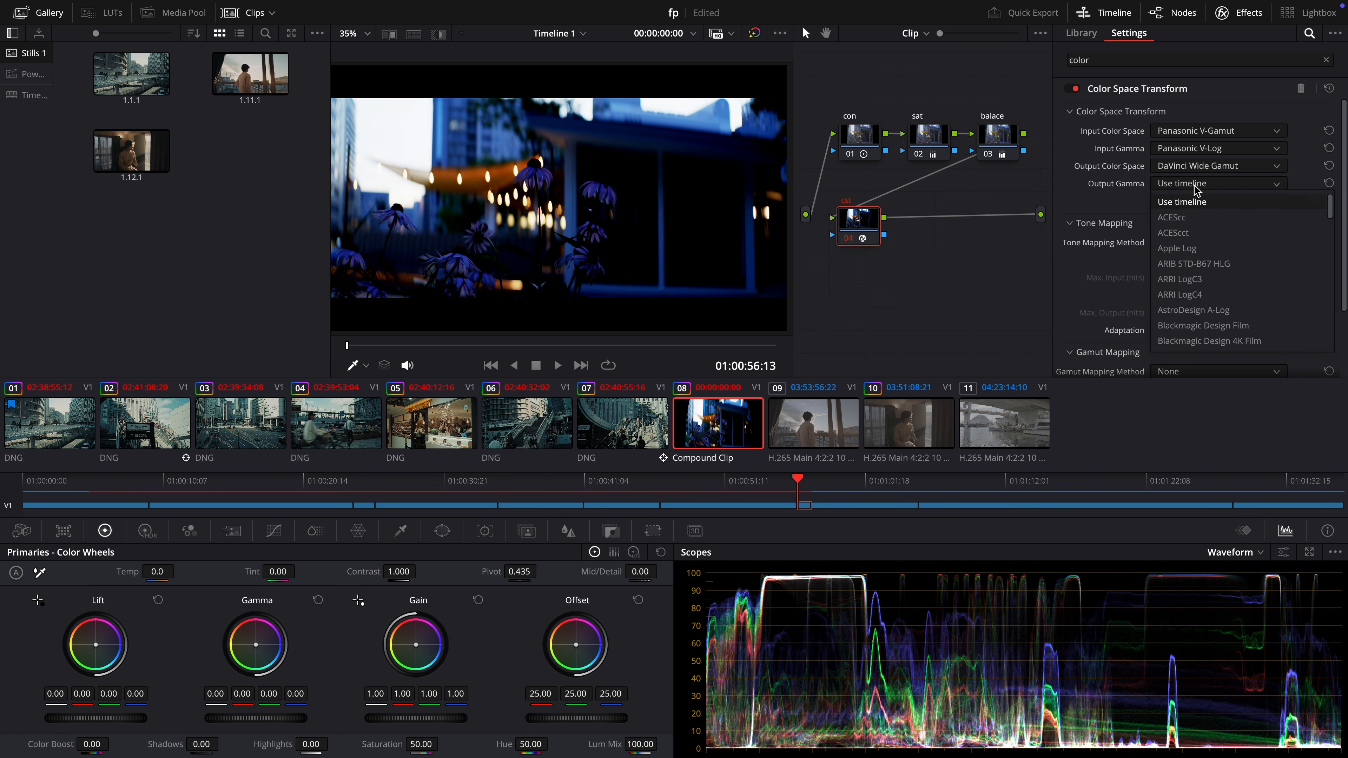
key(c)
key(Down)
key(Down)
key(Down)
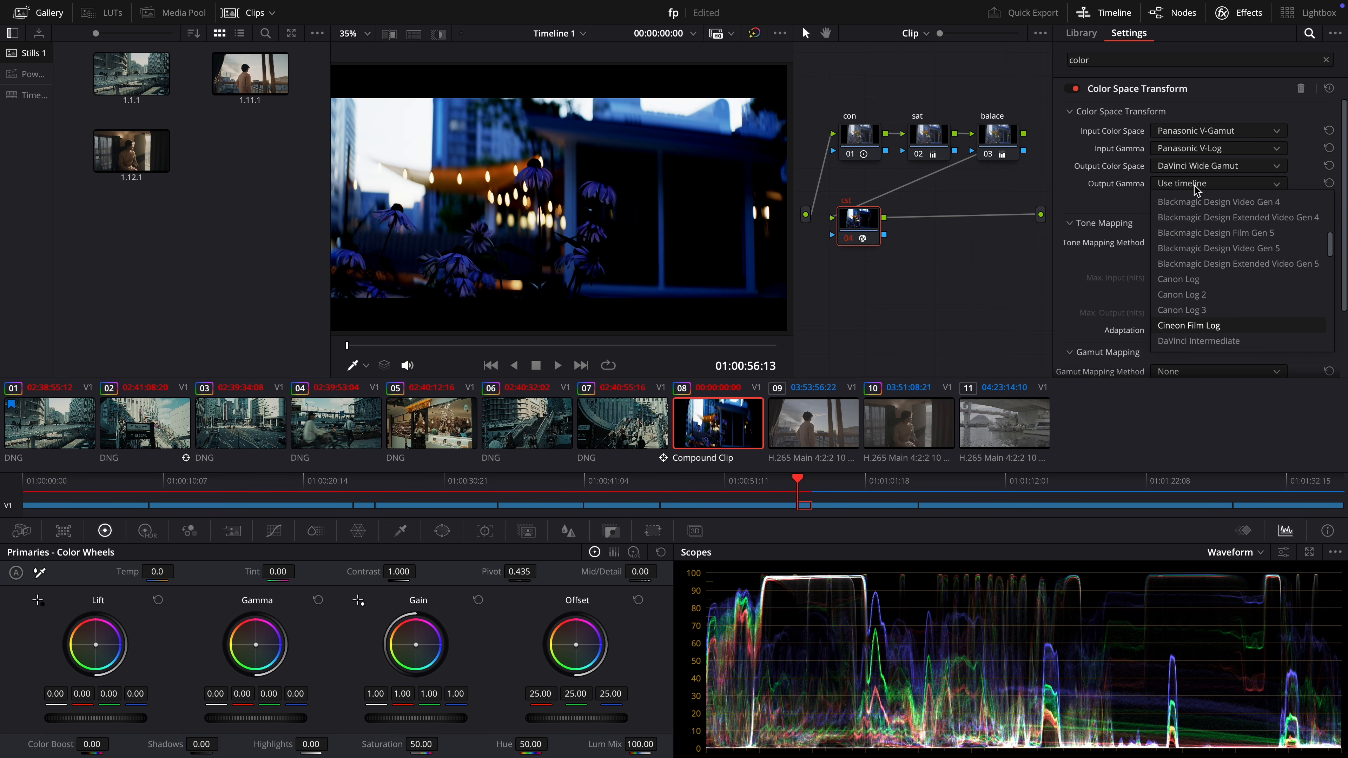
key(Return)
click(1241, 12)
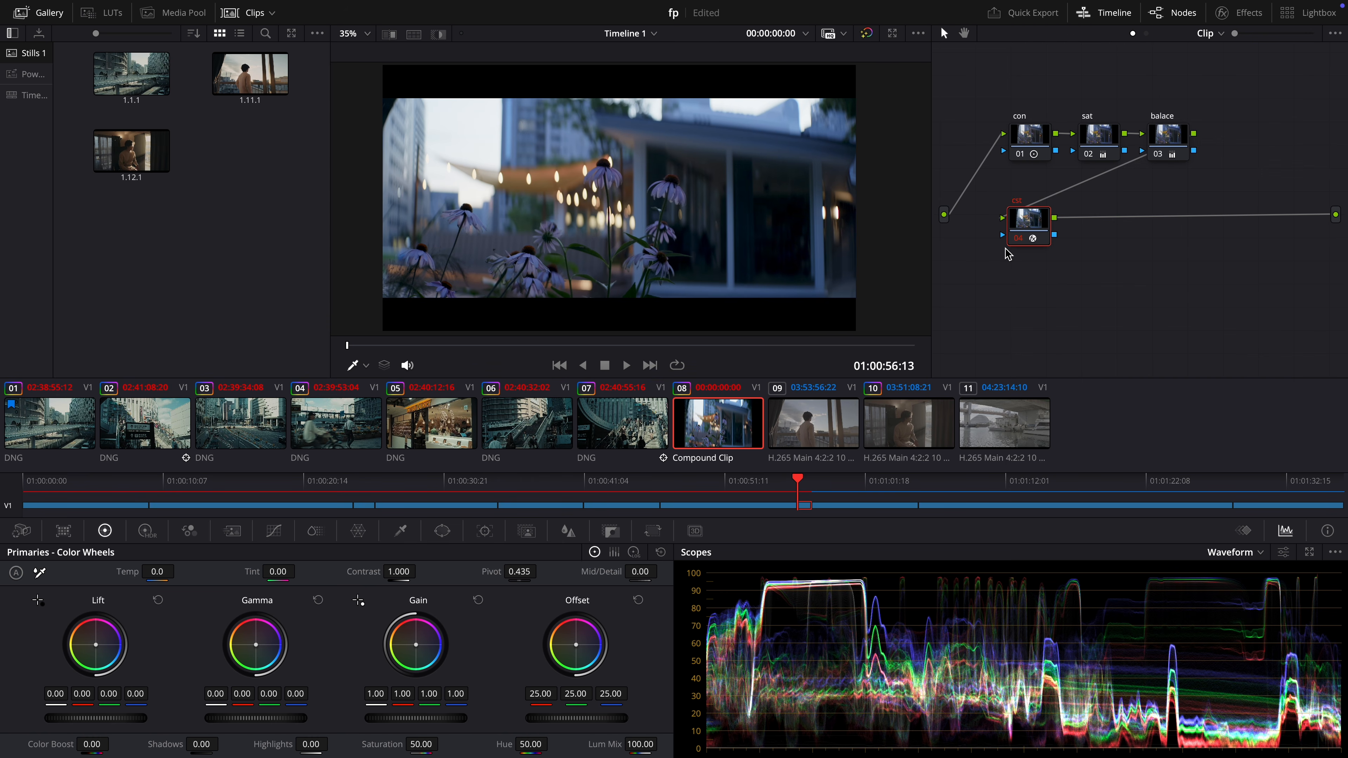
- Add a serial node after the cst node and label it "2383d55"
key(alt+s)
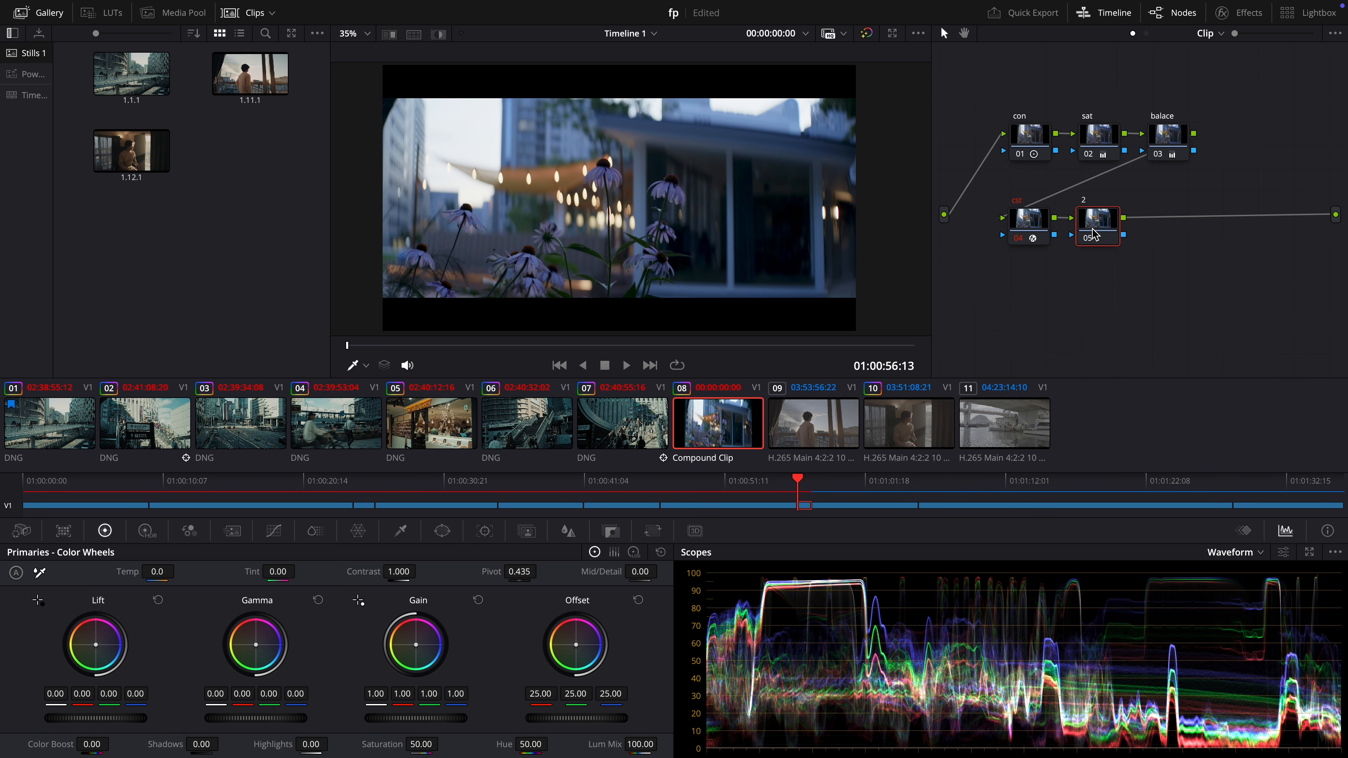
text(83d55)
key(Return)
- Apply the DCI-P3 Kodak 2383 D55 film look LUT to the 2383d55 node
right_click(1089, 220)
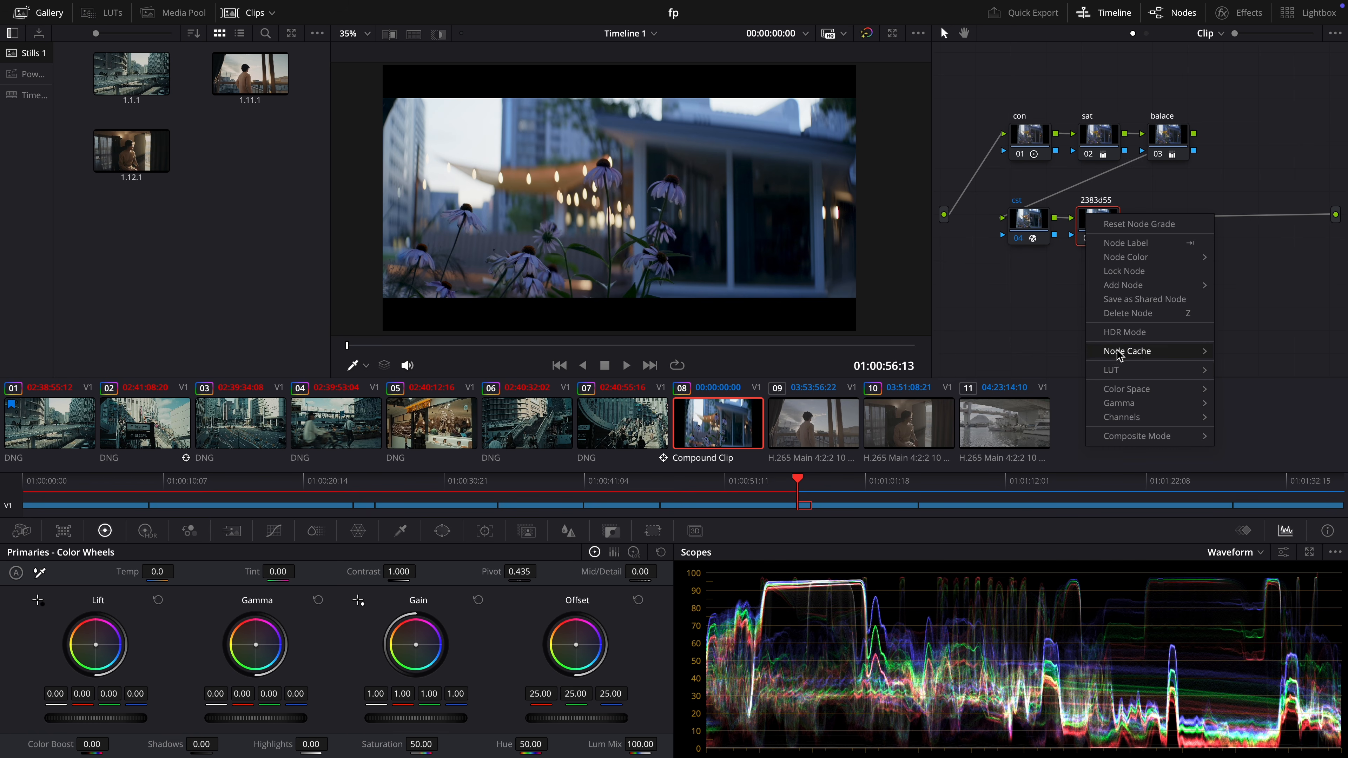
mouse_move(1116, 370)
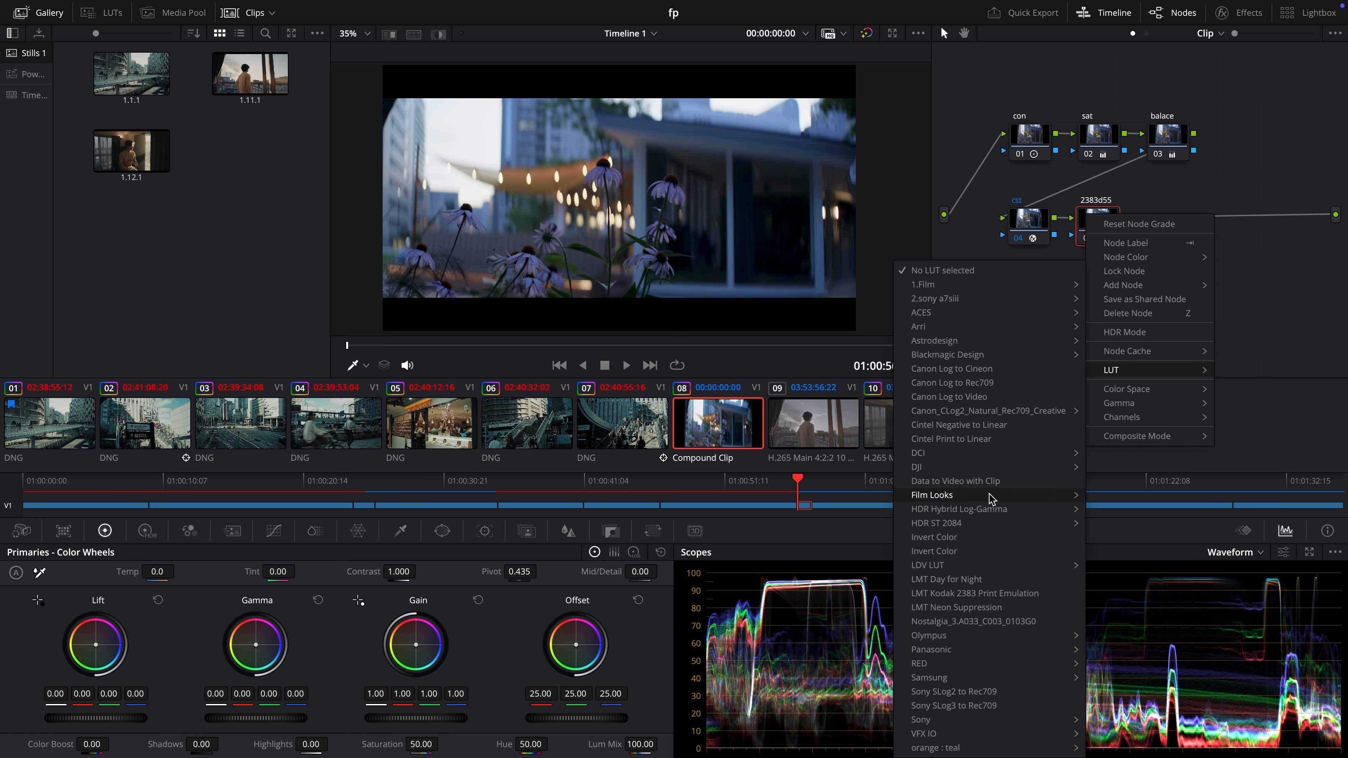
mouse_move(990, 499)
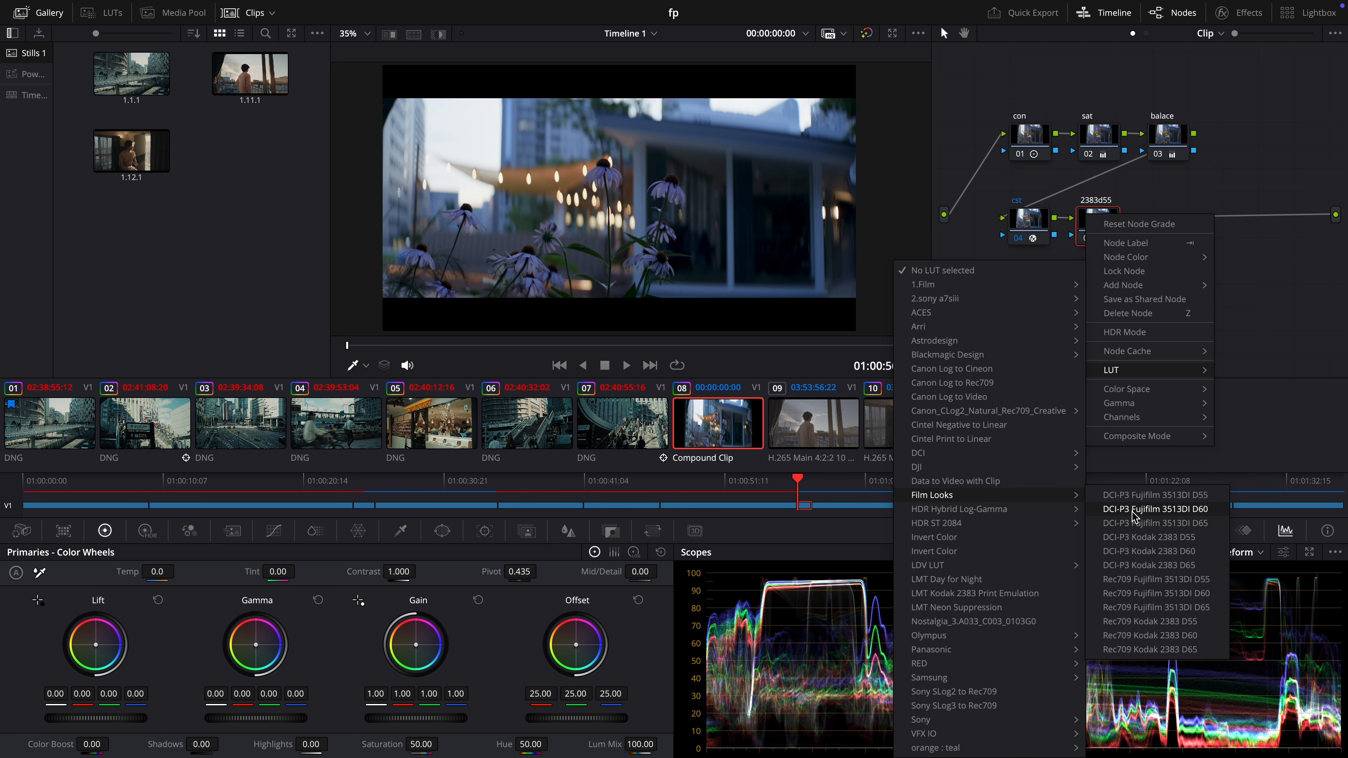
click(1146, 538)
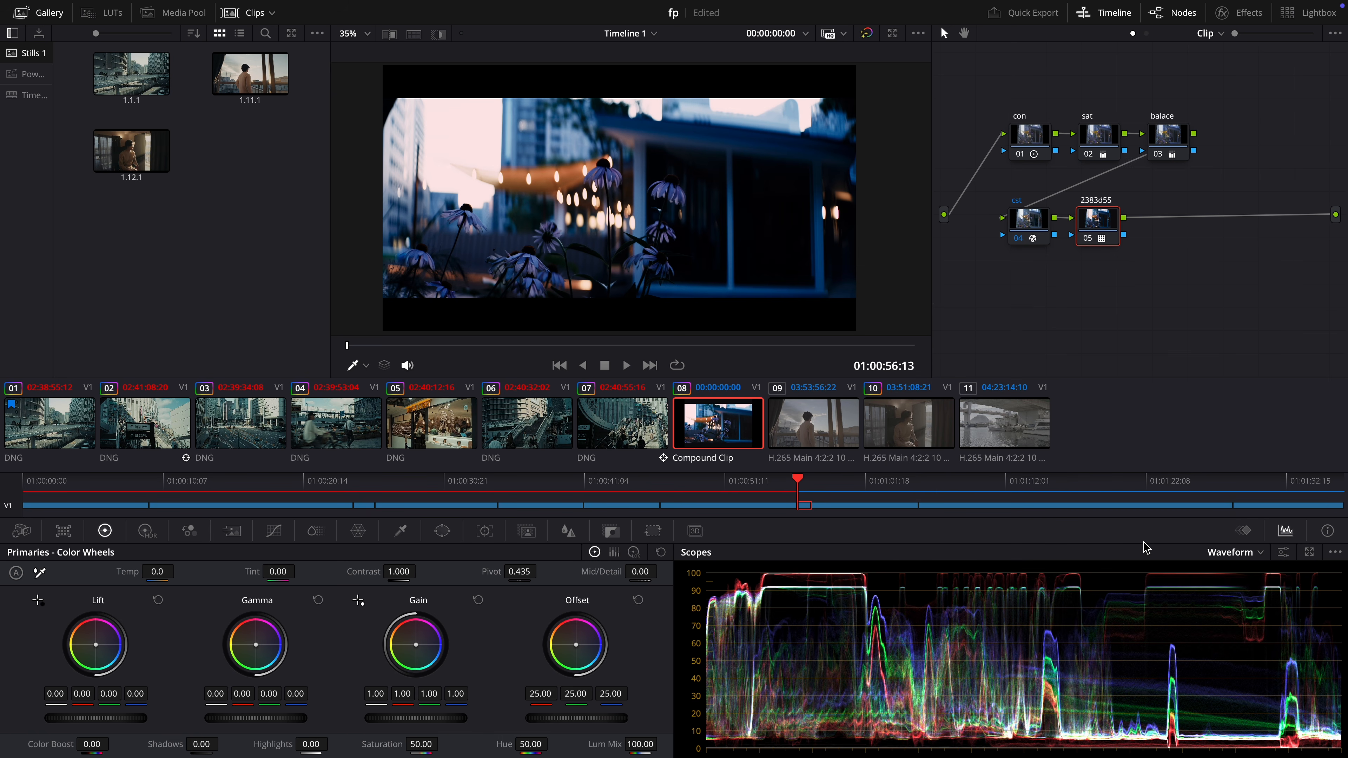
- Add a serial node after the 2383d55 node, plus a parallel node placed beneath the new one
key(alt+s)
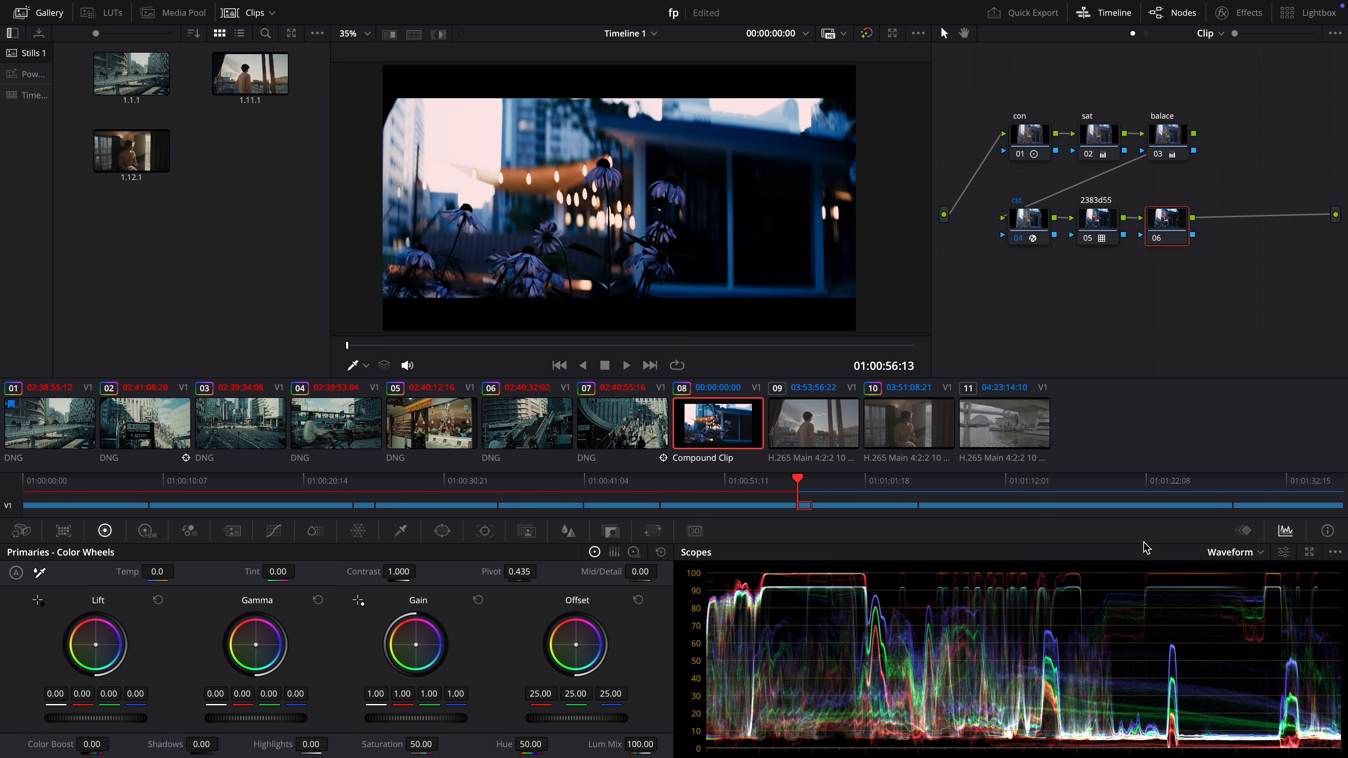
key(alt+p)
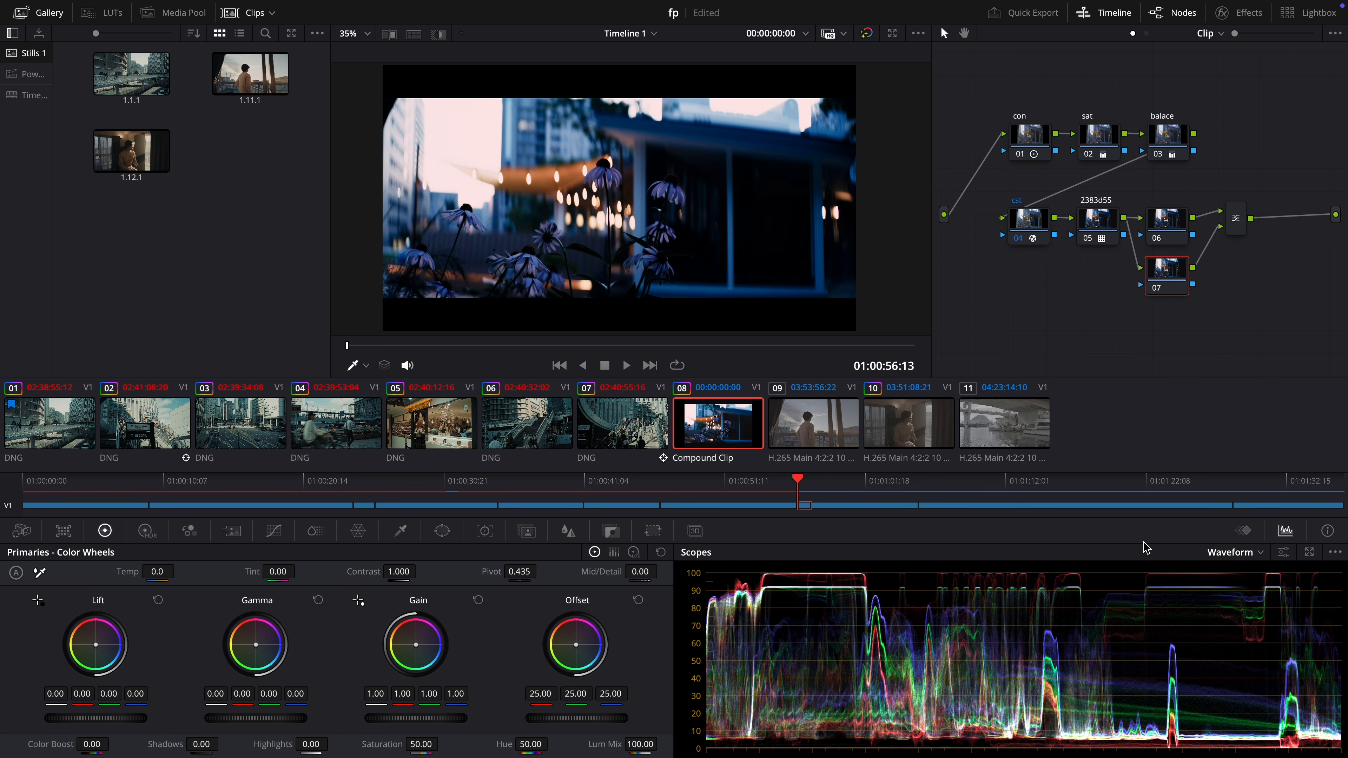
drag(1163, 268, 1166, 274)
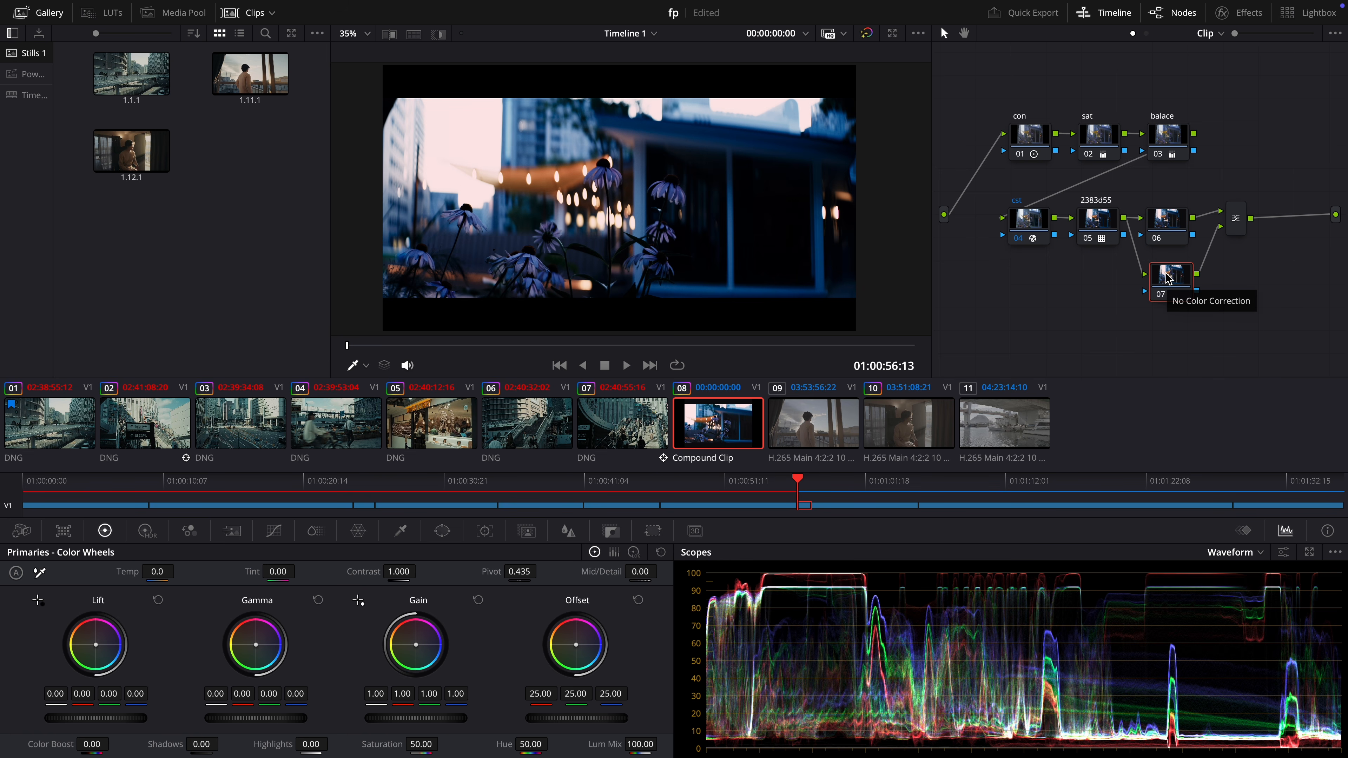
- Find the Color Generator effect in the effects library and apply it to node 07
click(1250, 14)
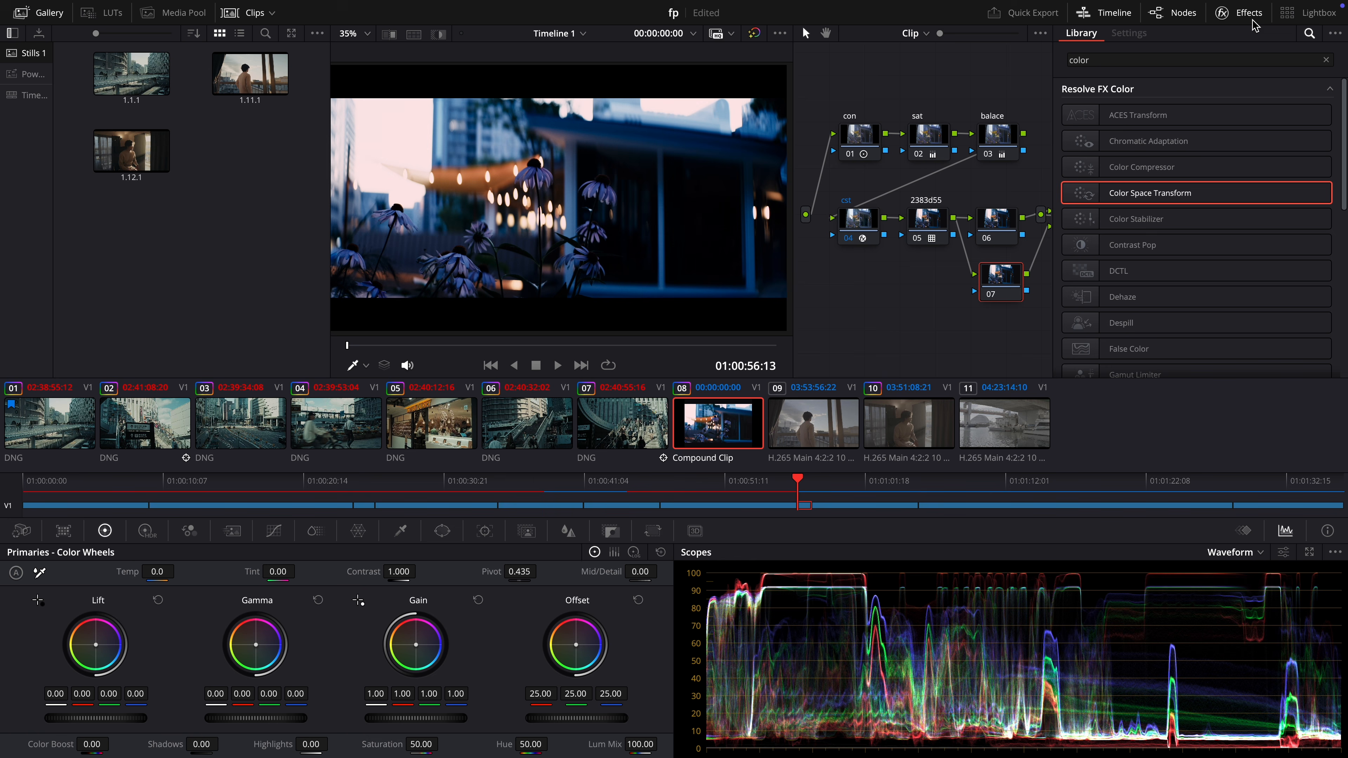
click(1228, 59)
text(ge)
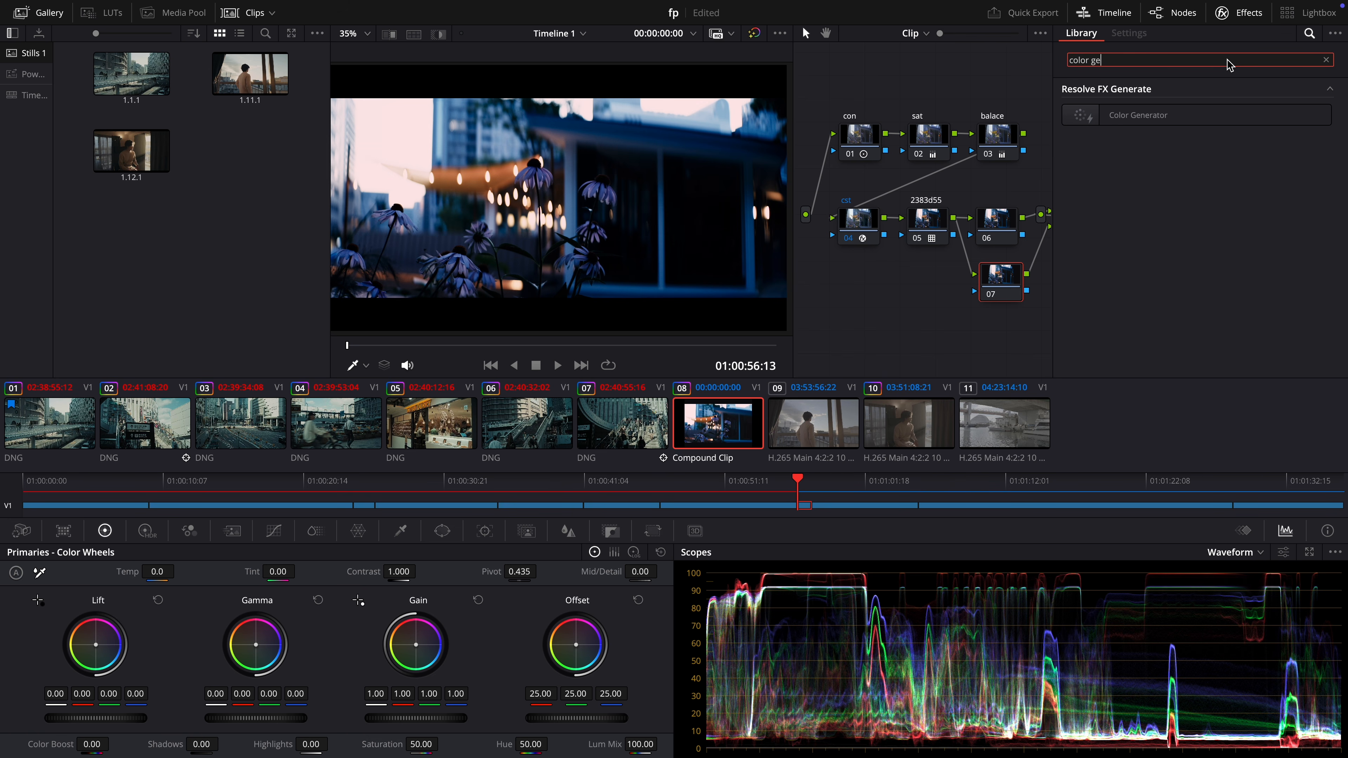
drag(1222, 119, 1038, 271)
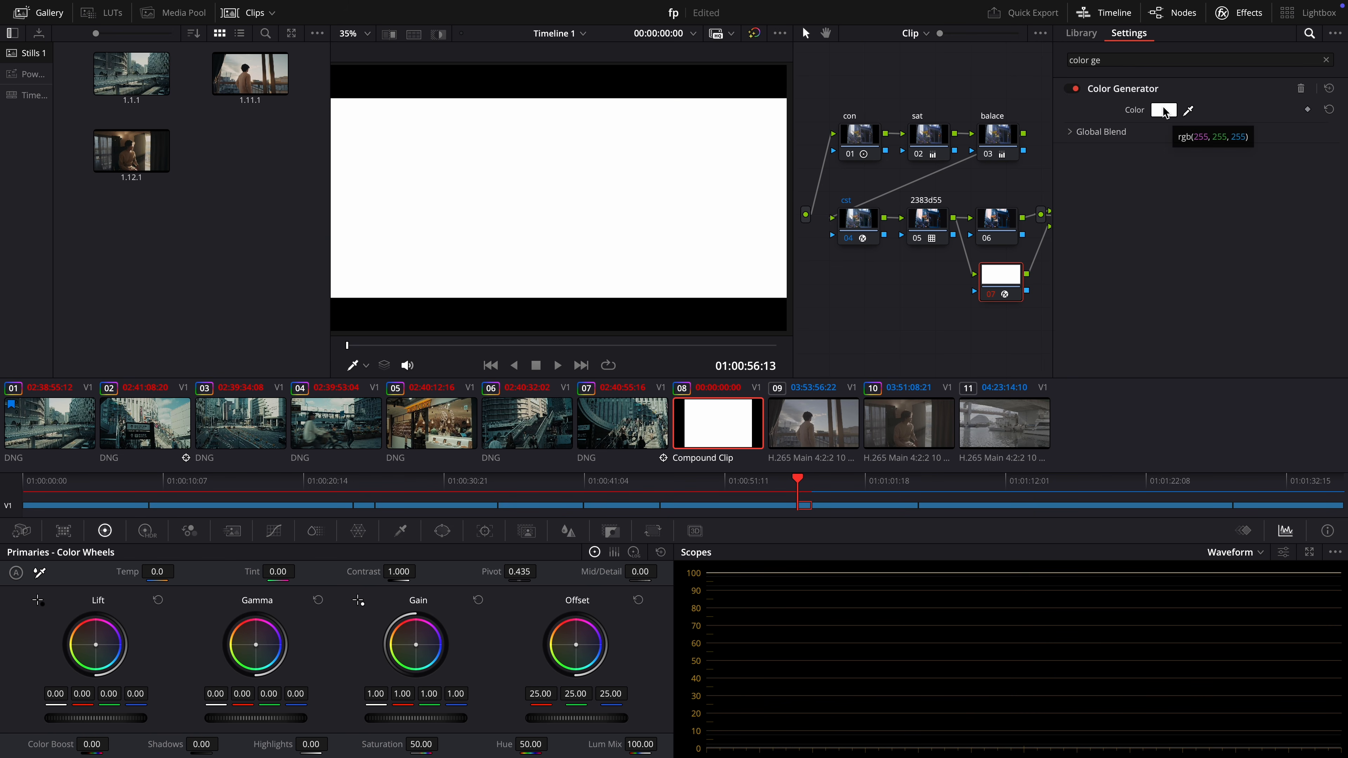
- Set the Color Generator's color to mint green and its global blend to 0.19
click(1171, 112)
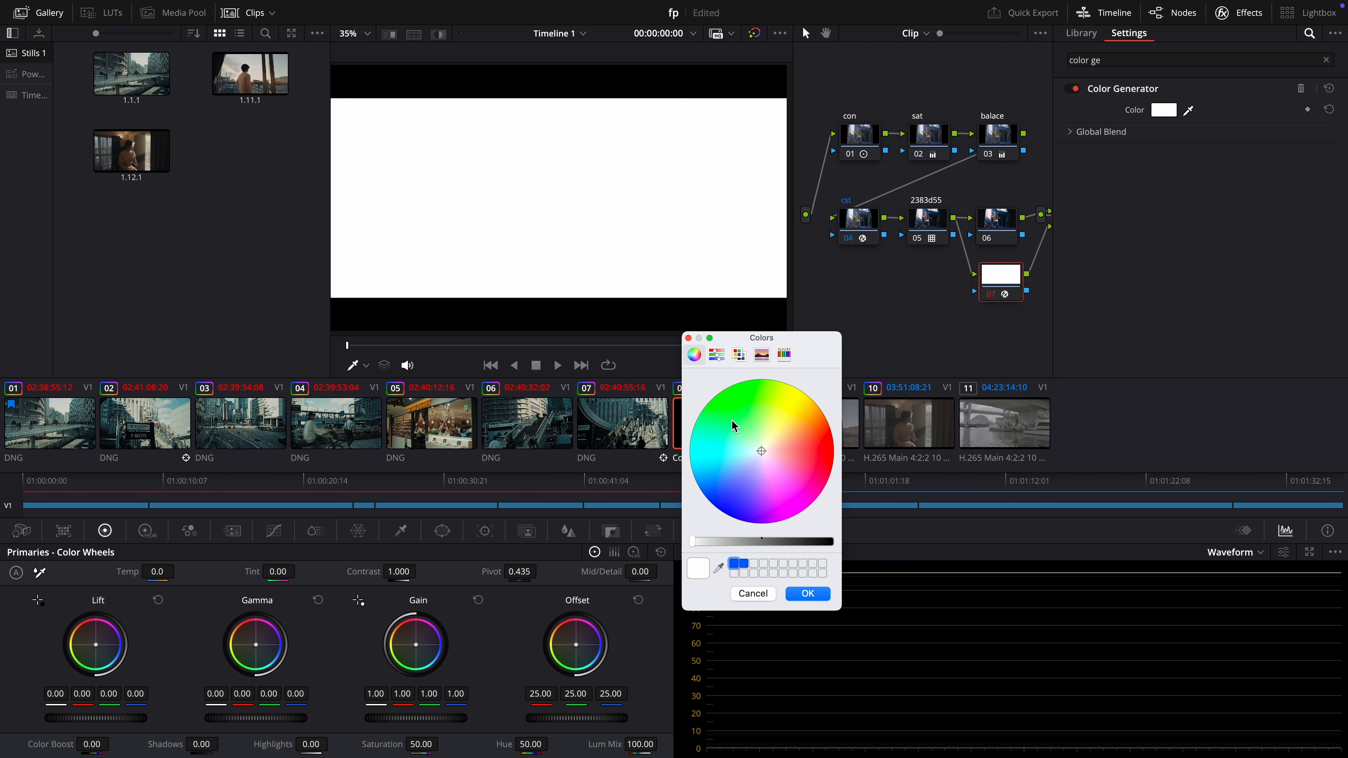
click(725, 431)
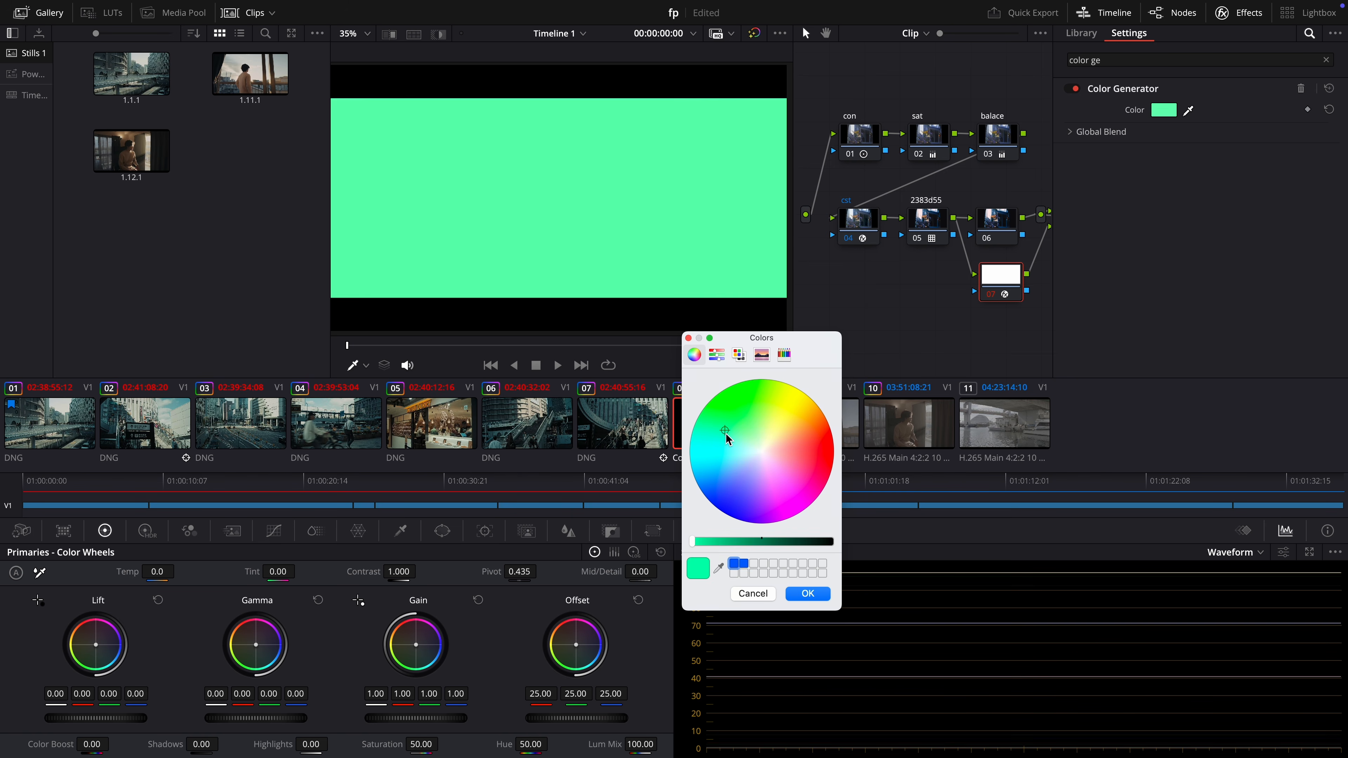
click(806, 595)
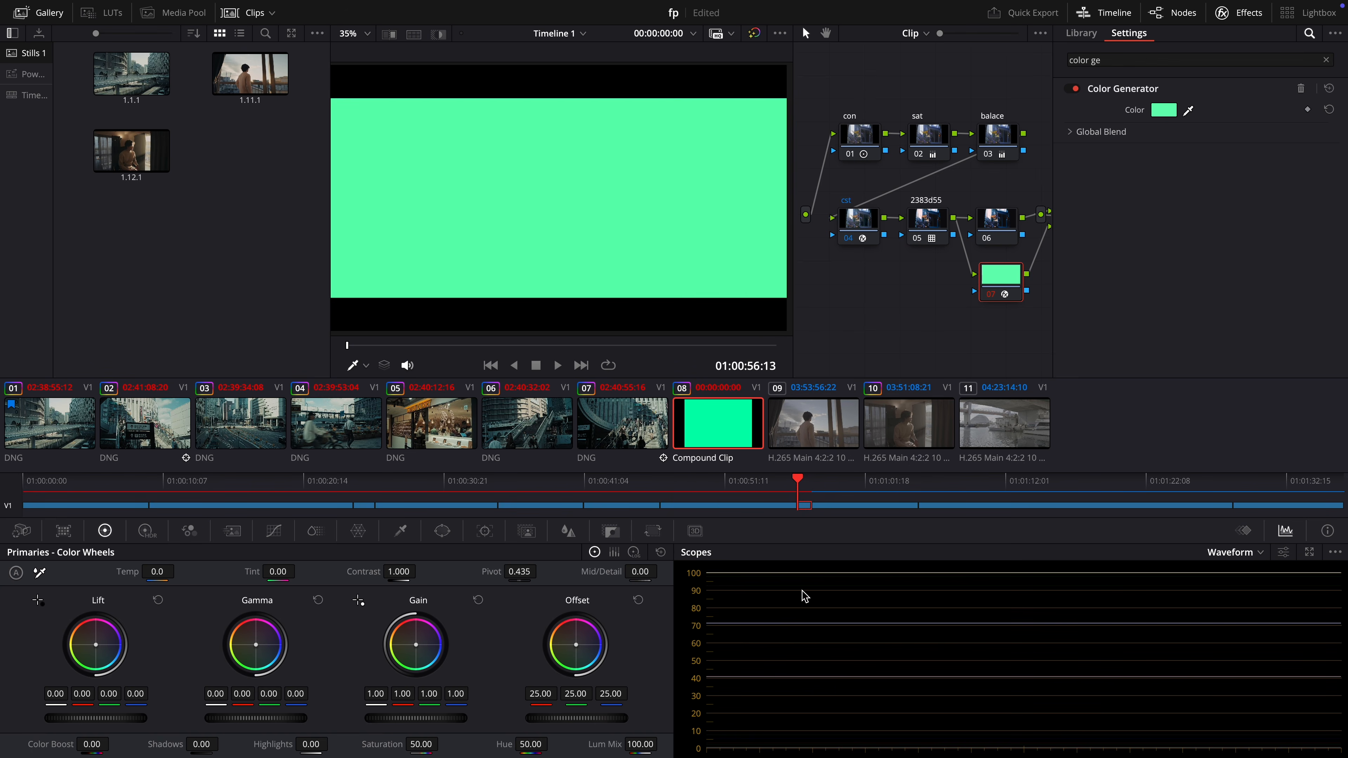
click(1071, 133)
click(1269, 151)
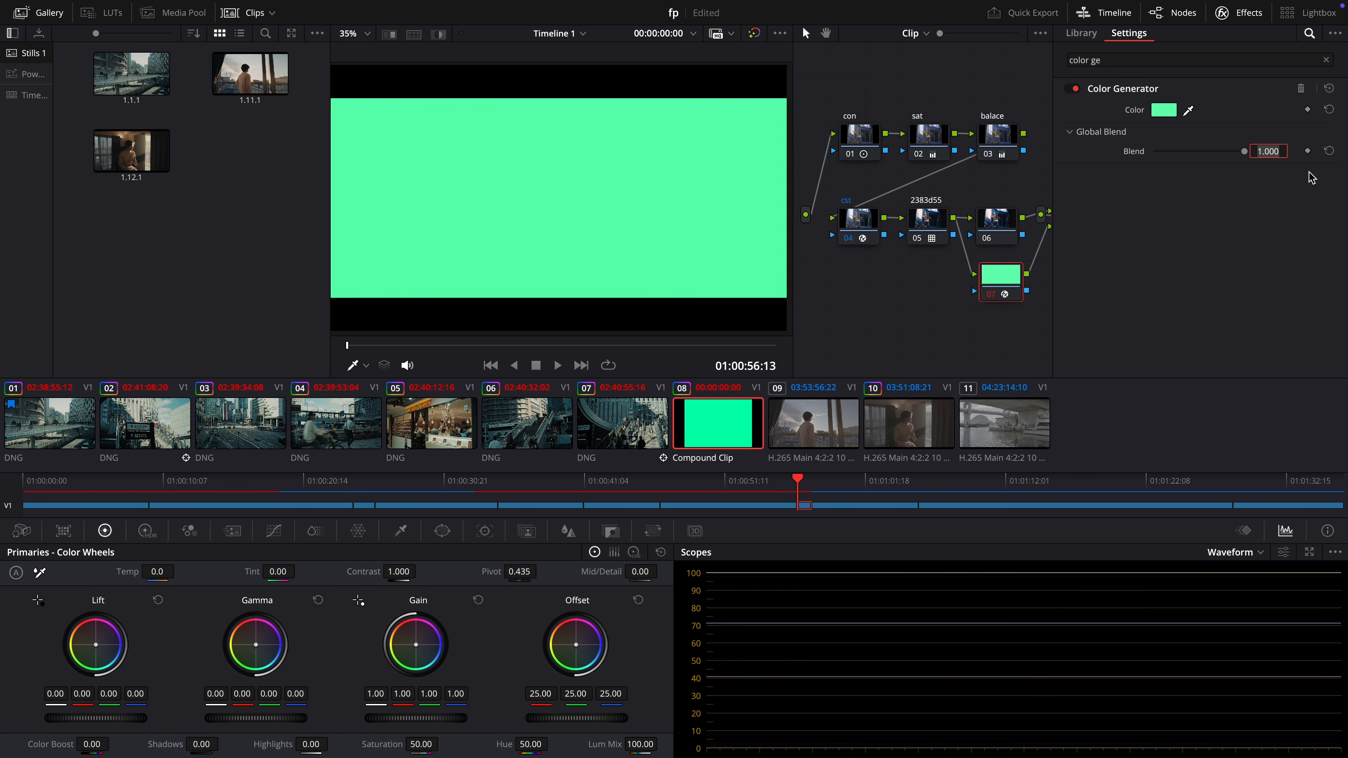
text(.19)
key(Return)
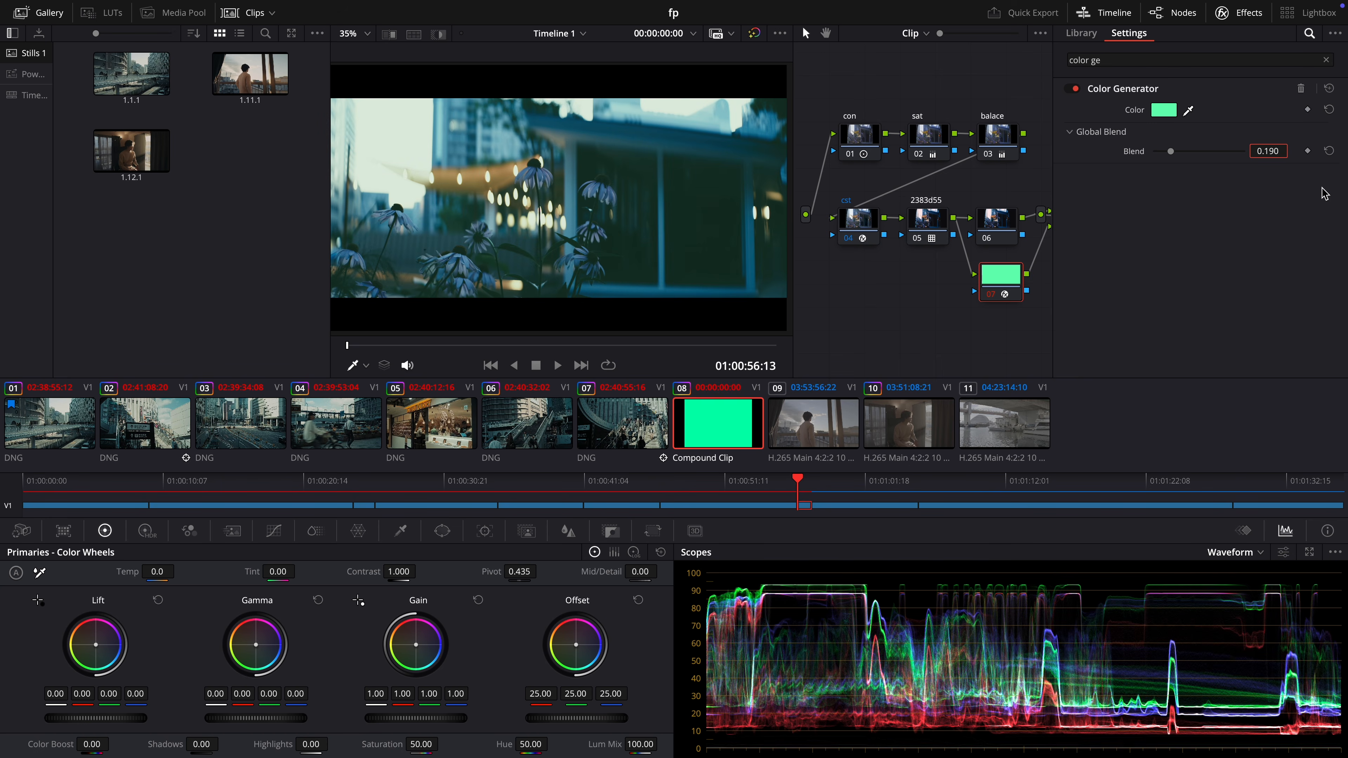
click(1239, 12)
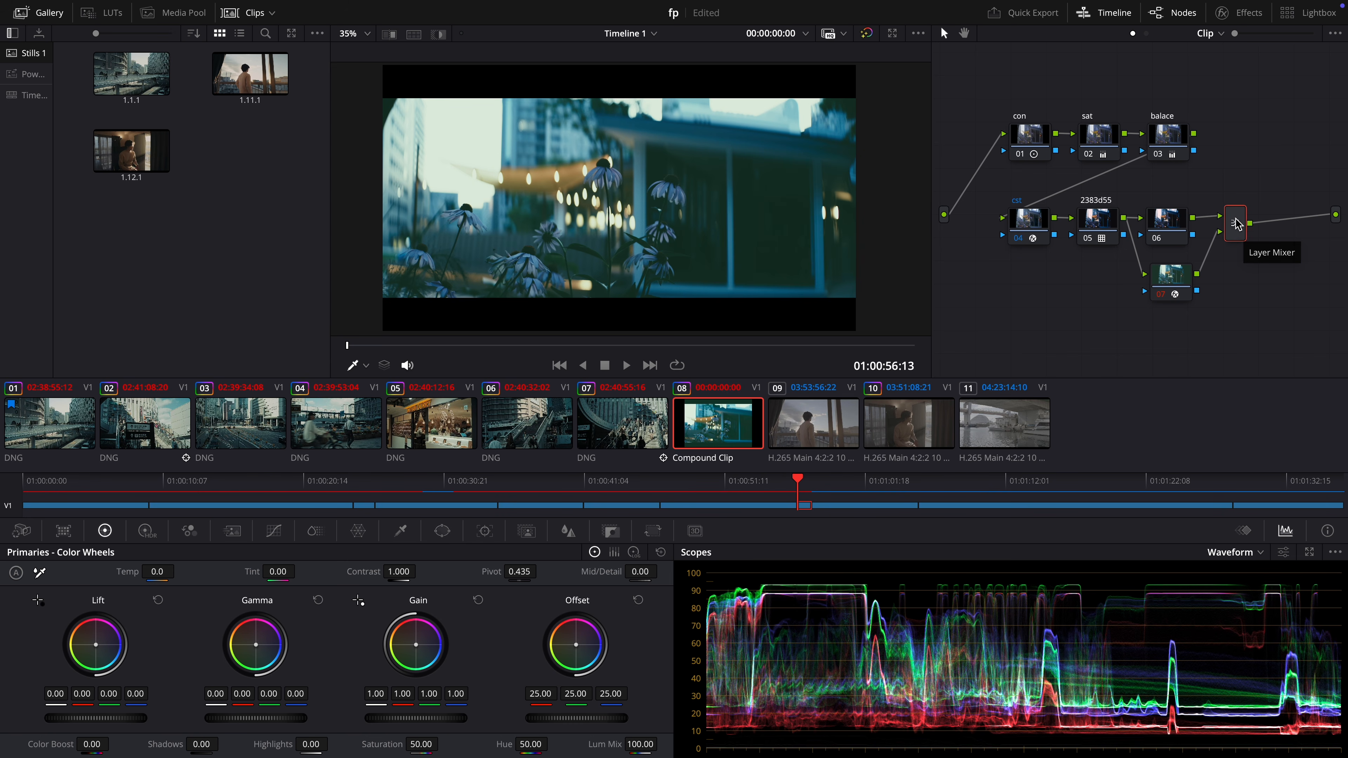
- Change the Layer Mixer's composite mode to Multiply
right_click(1241, 228)
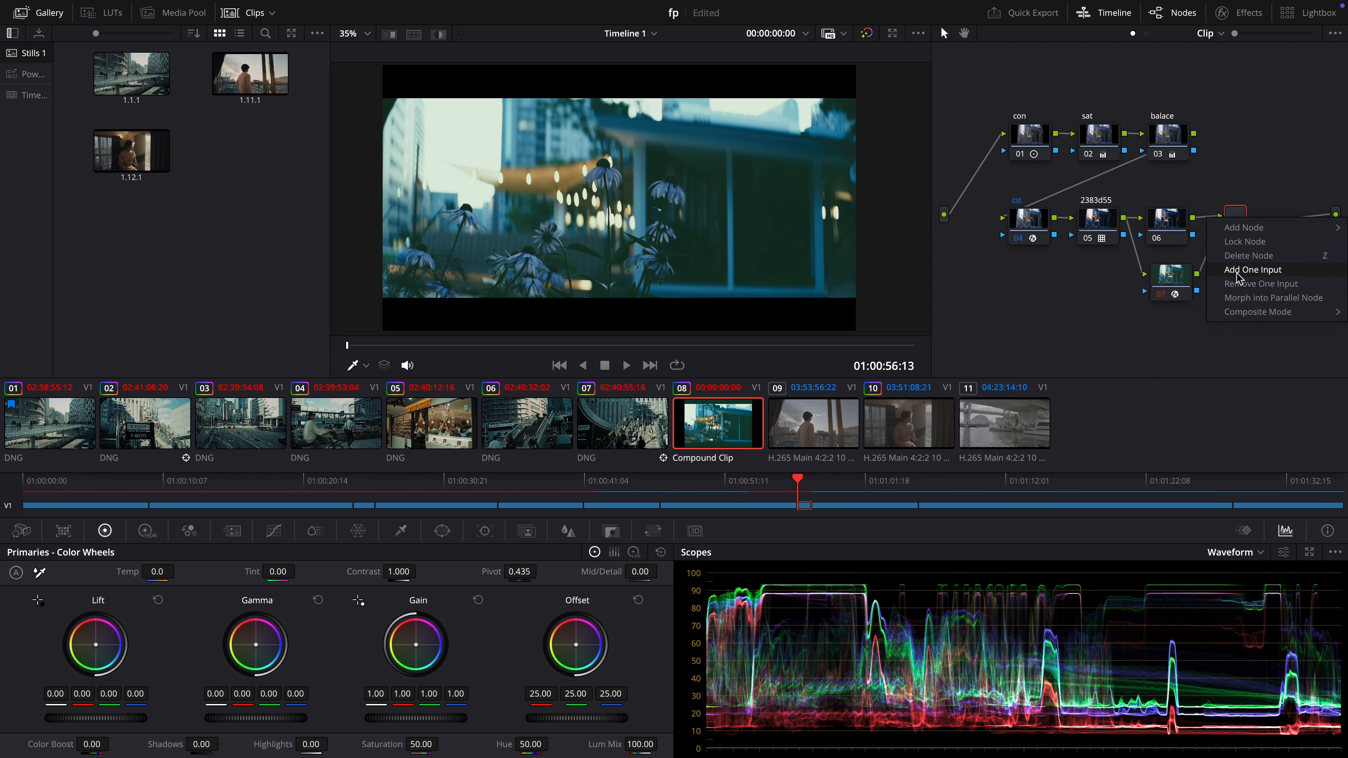
mouse_move(1238, 313)
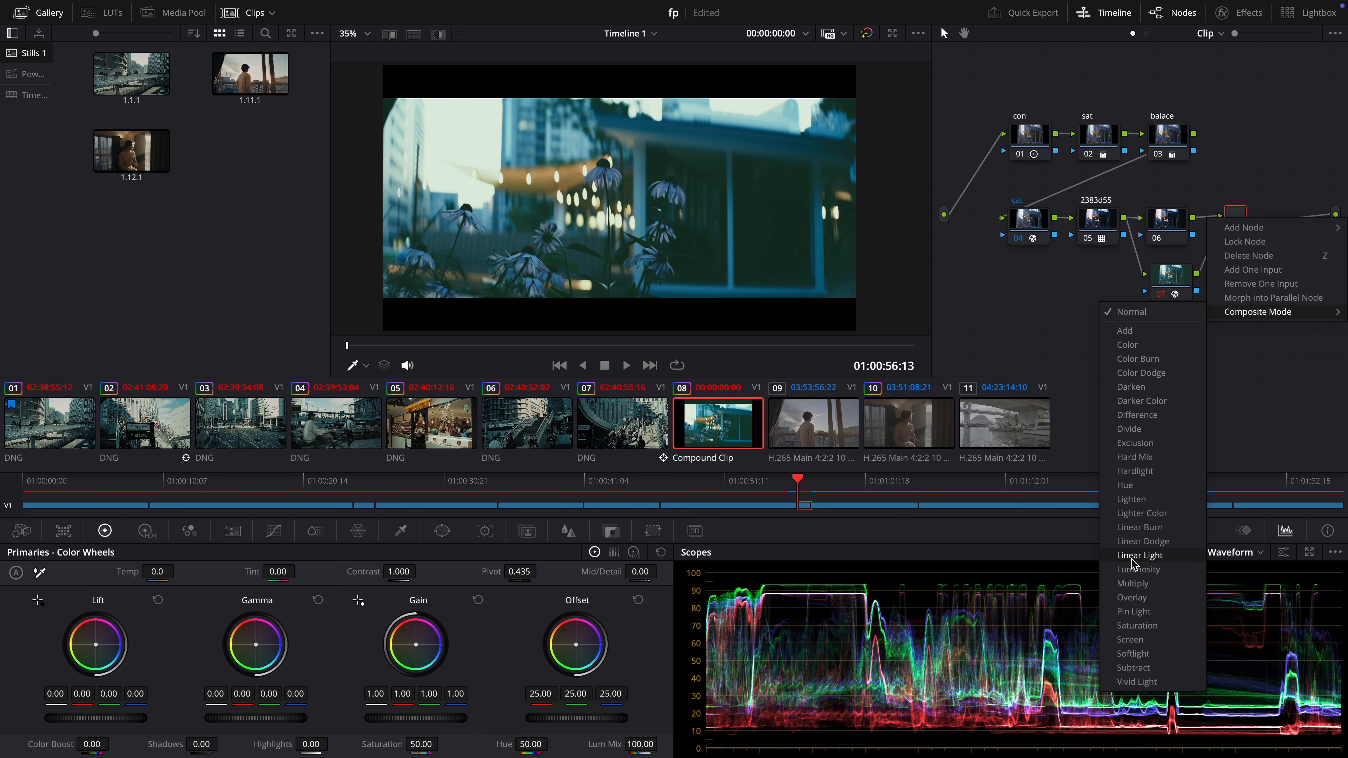
click(1133, 584)
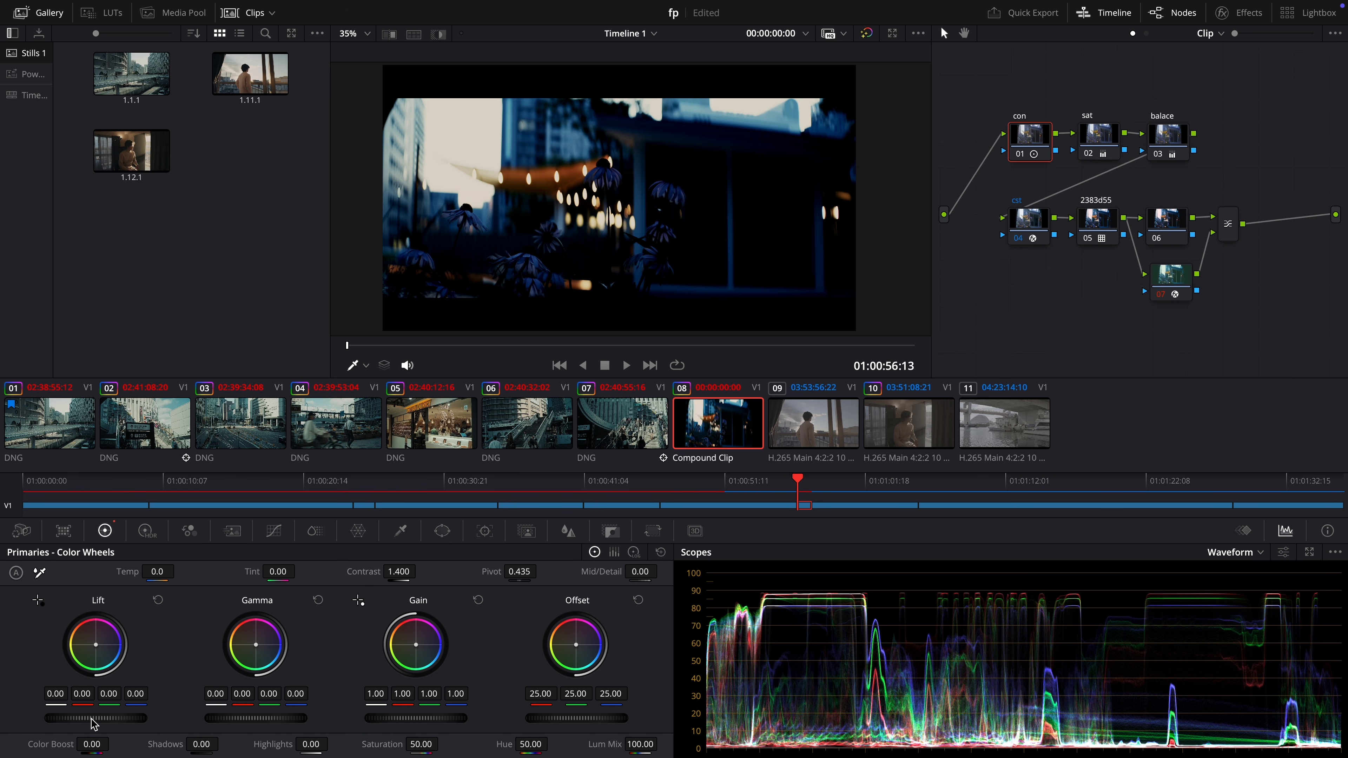
- On the con node, set the lift to 0.08, the gamma to 0.02 and the gain to 0.93
drag(96, 718, 111, 718)
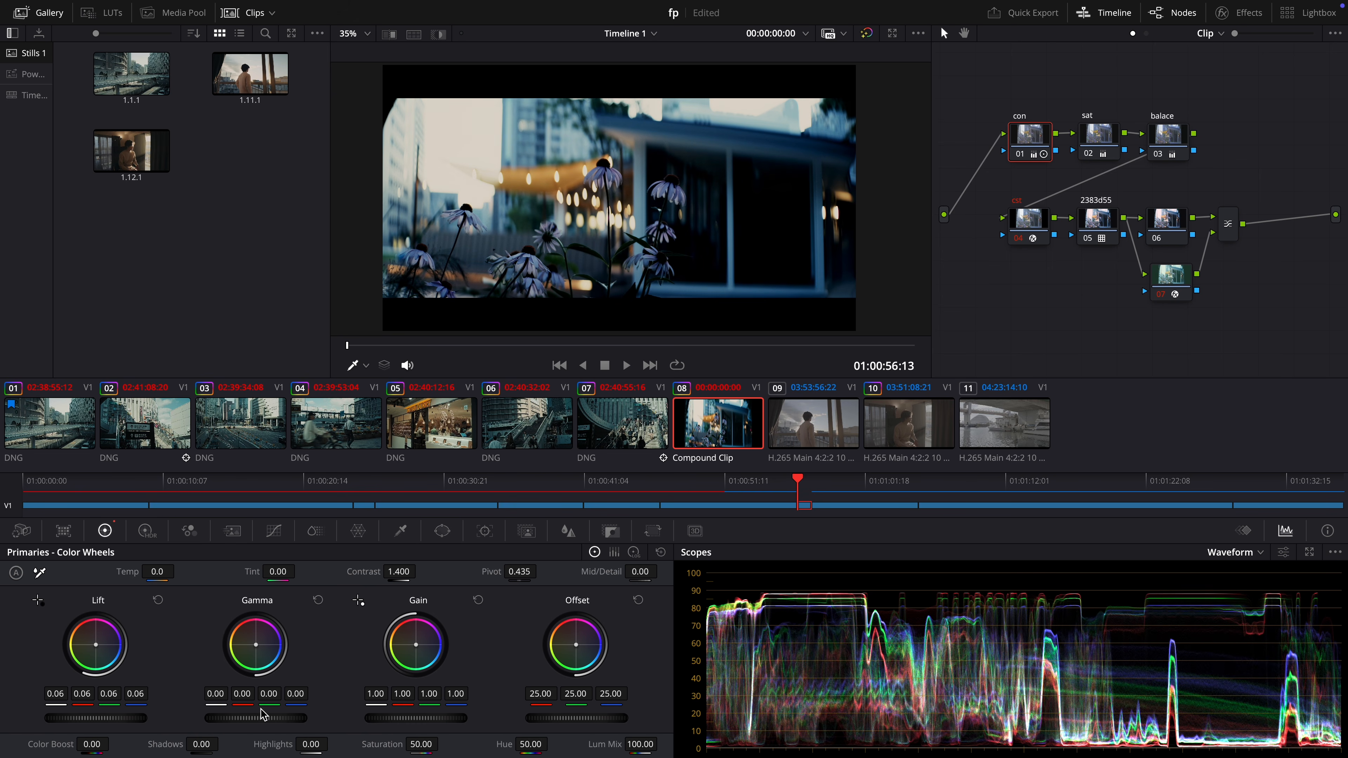
drag(255, 718, 267, 718)
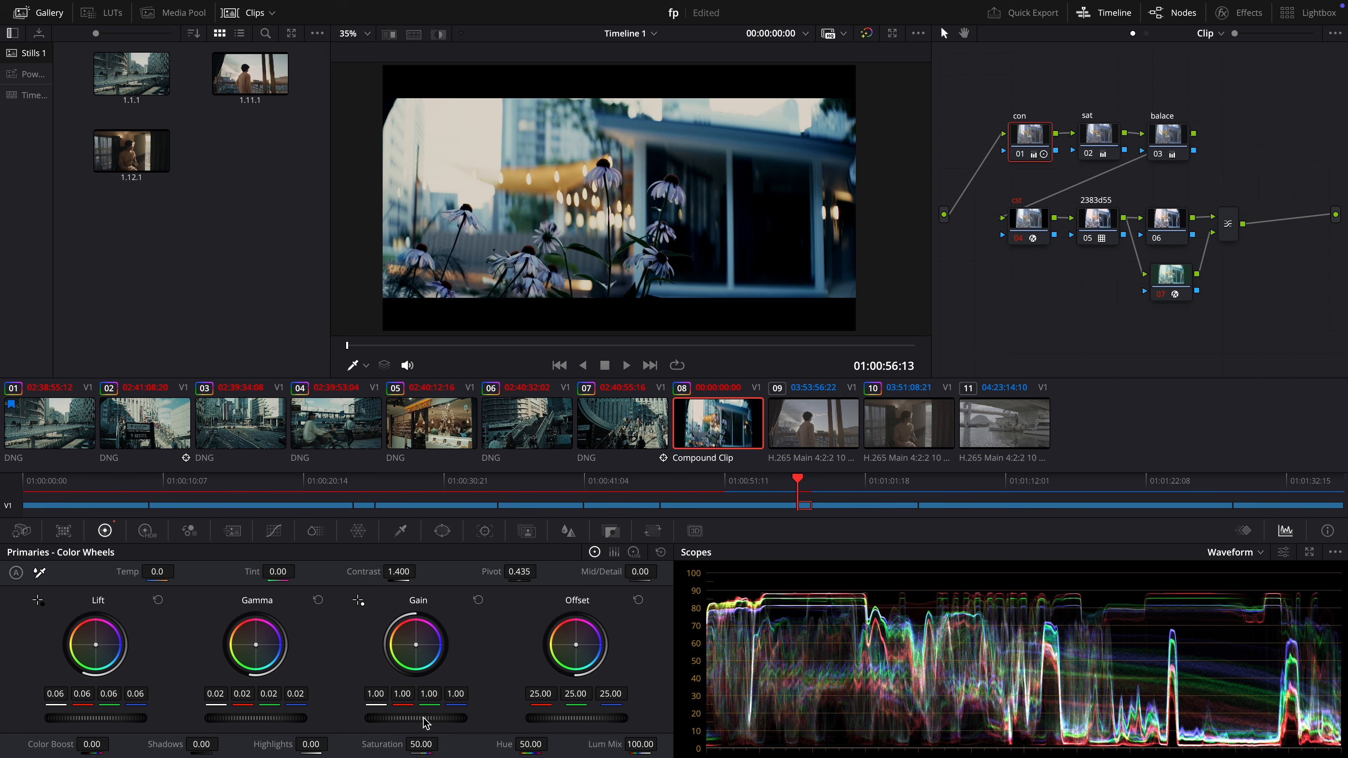
drag(425, 722, 393, 722)
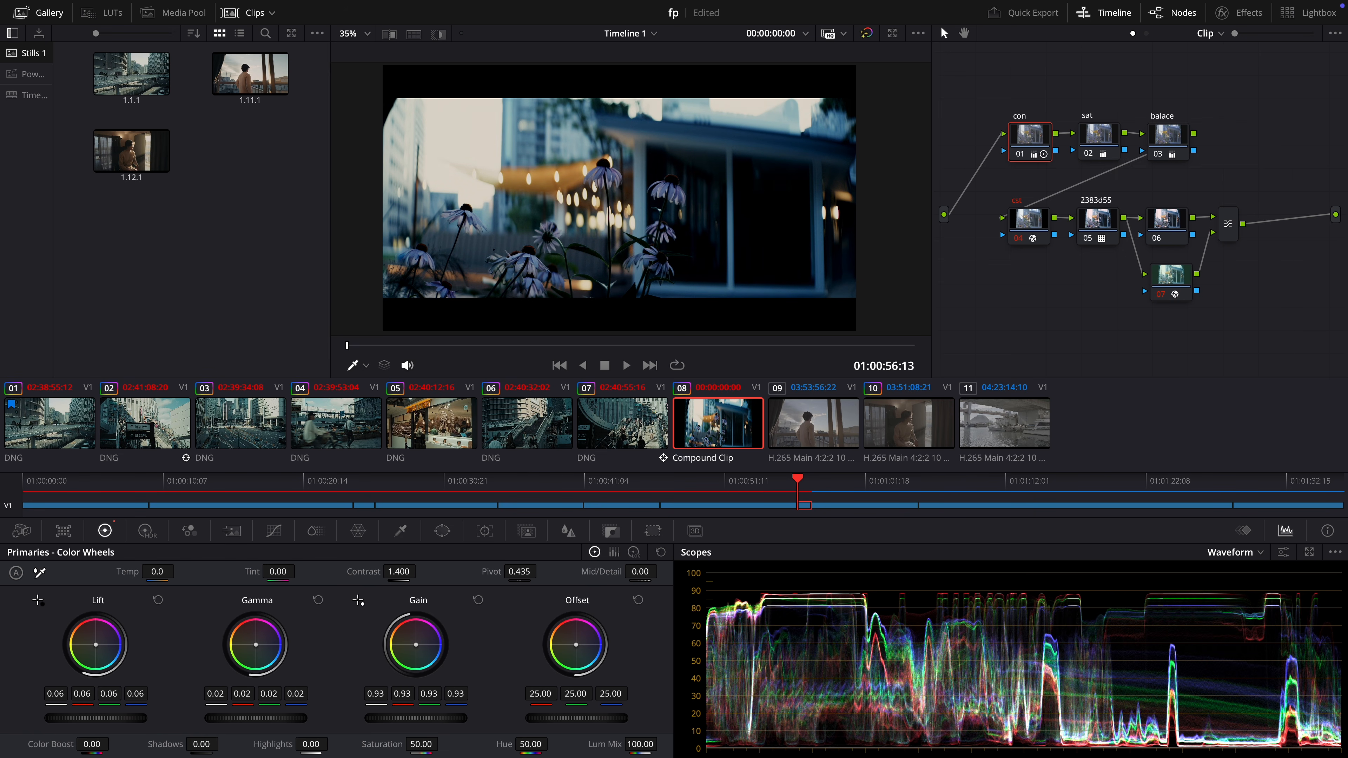
drag(95, 718, 106, 718)
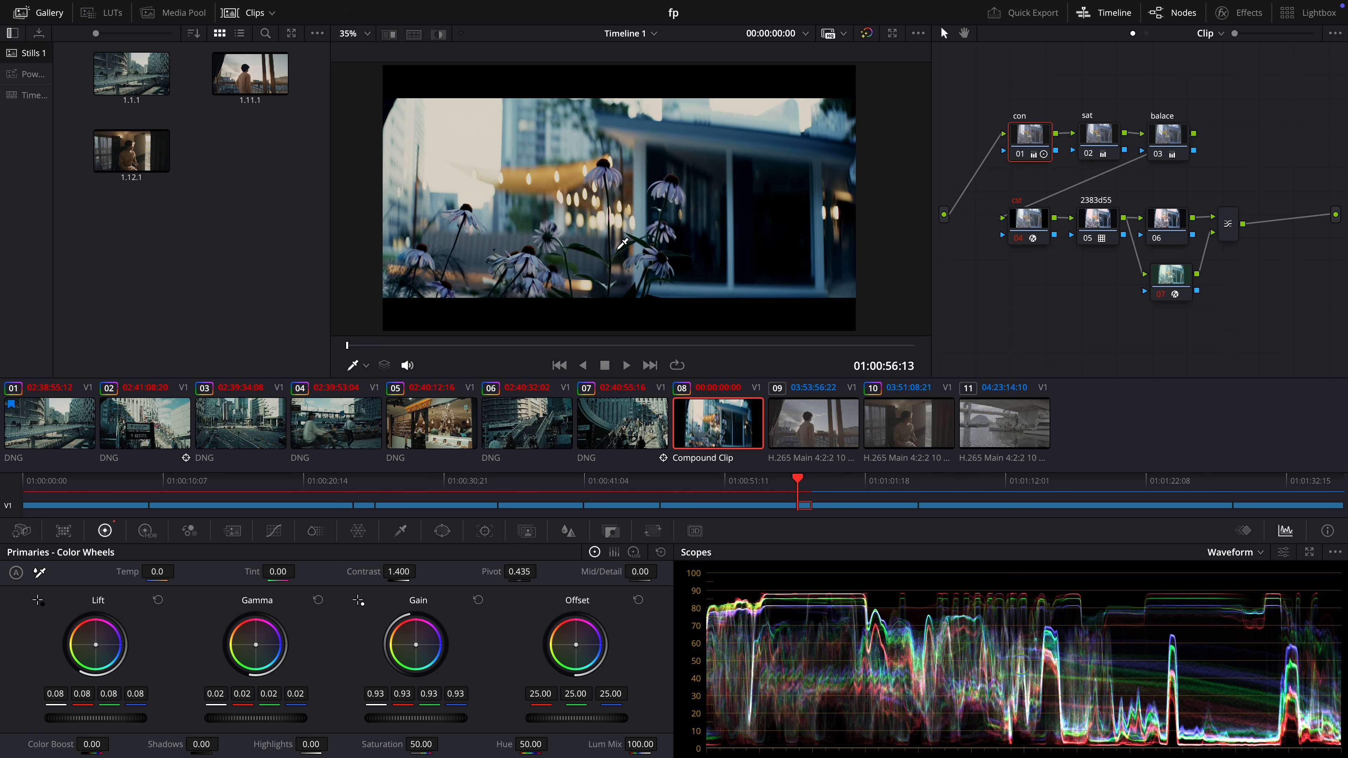
- Set the saturation of the sat node to 80
click(1101, 135)
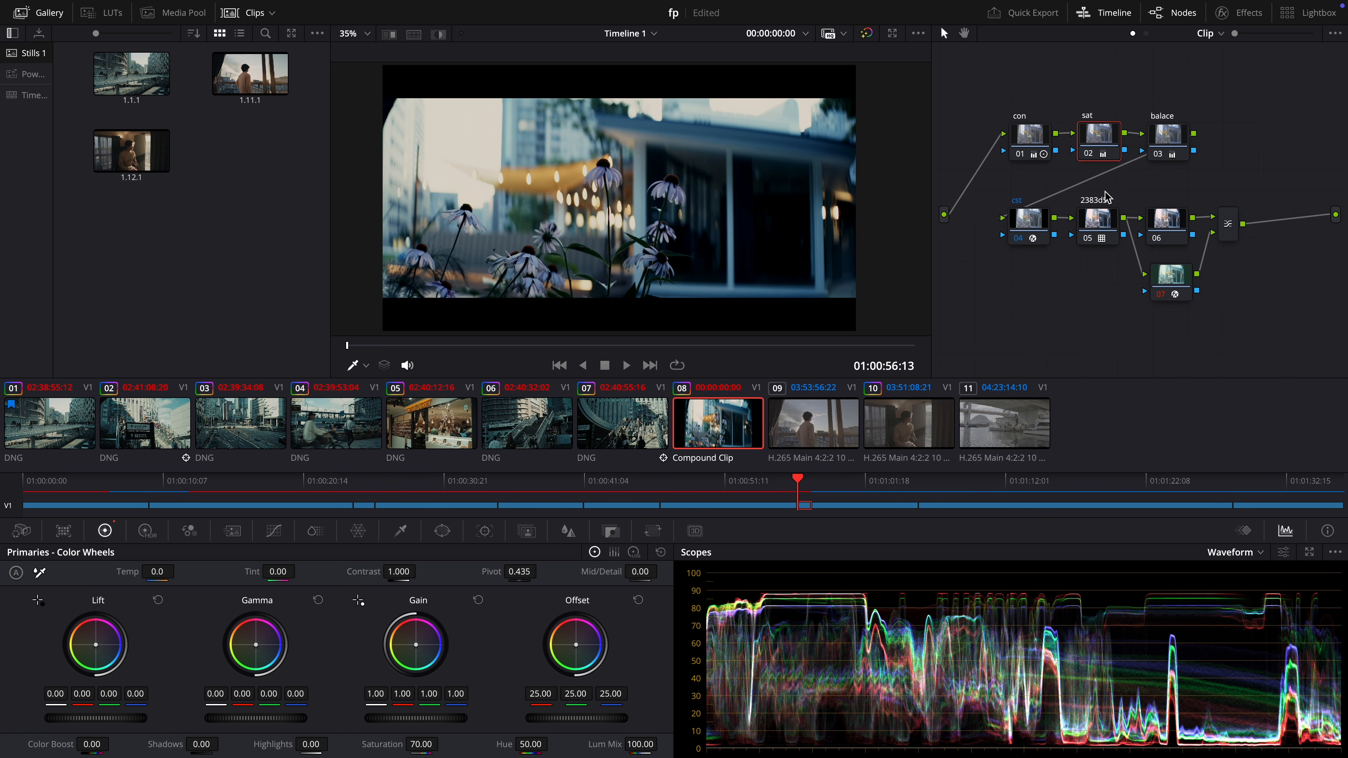
click(421, 744)
text(80)
key(Return)
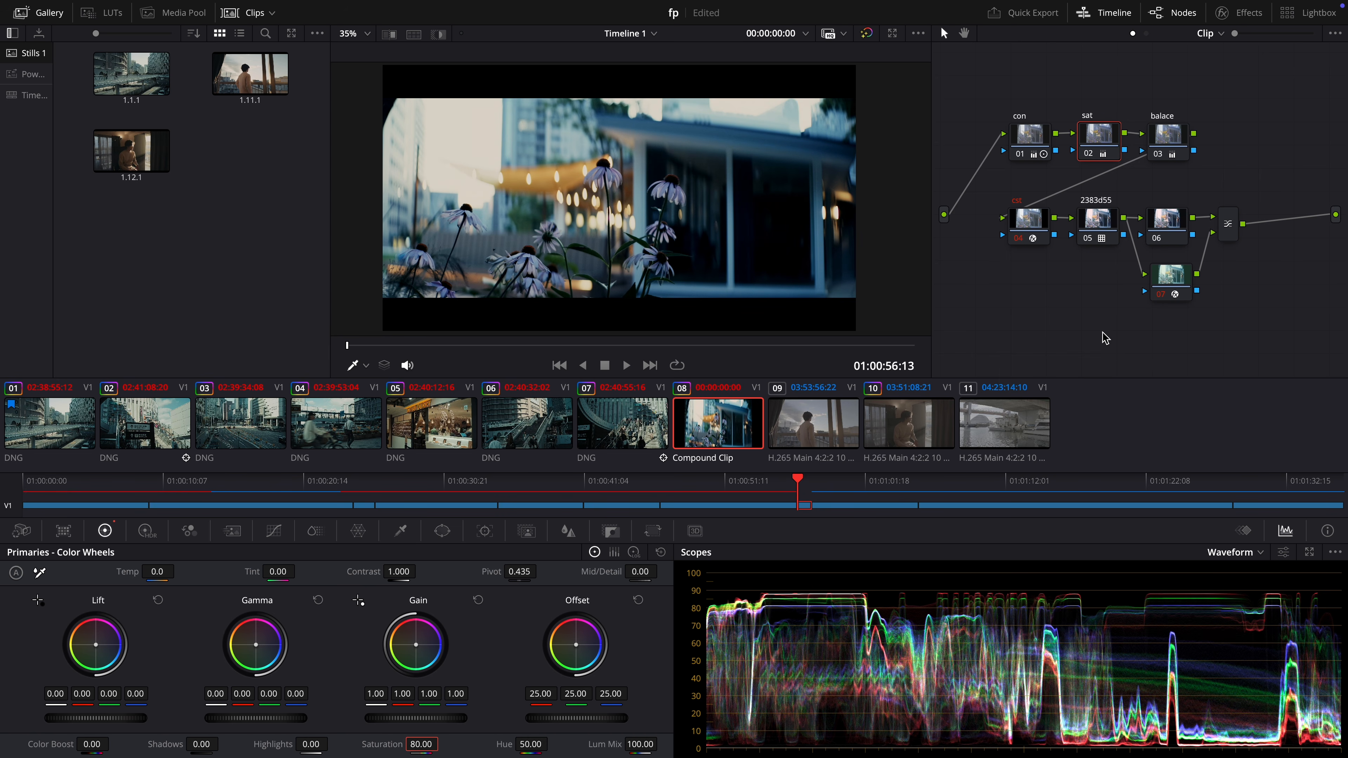
- Compare the flower shot full screen with the cst, 2383d55, 06, 07 and mixer nodes disabled and re-enabled
click(1096, 322)
drag(1258, 324, 1013, 191)
key(super+d)
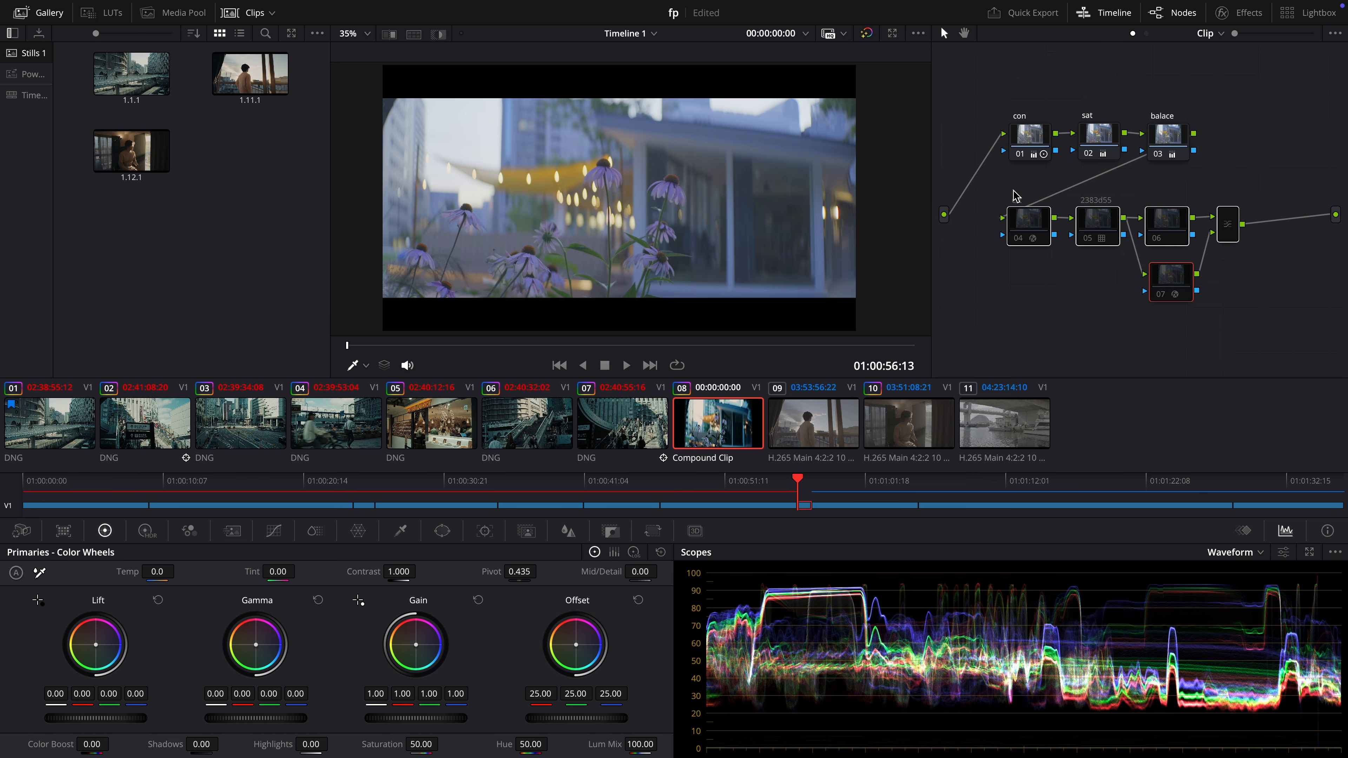
key(super+f)
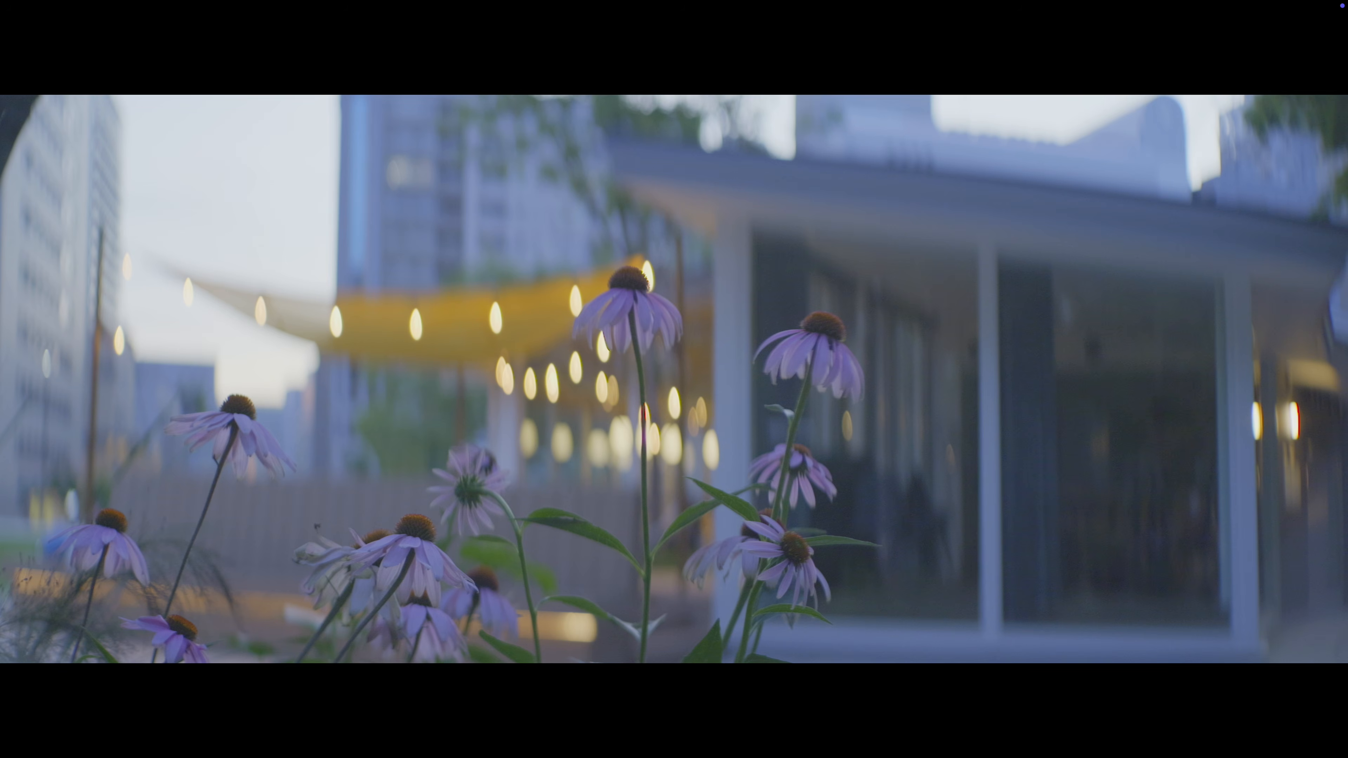
key(super+d)
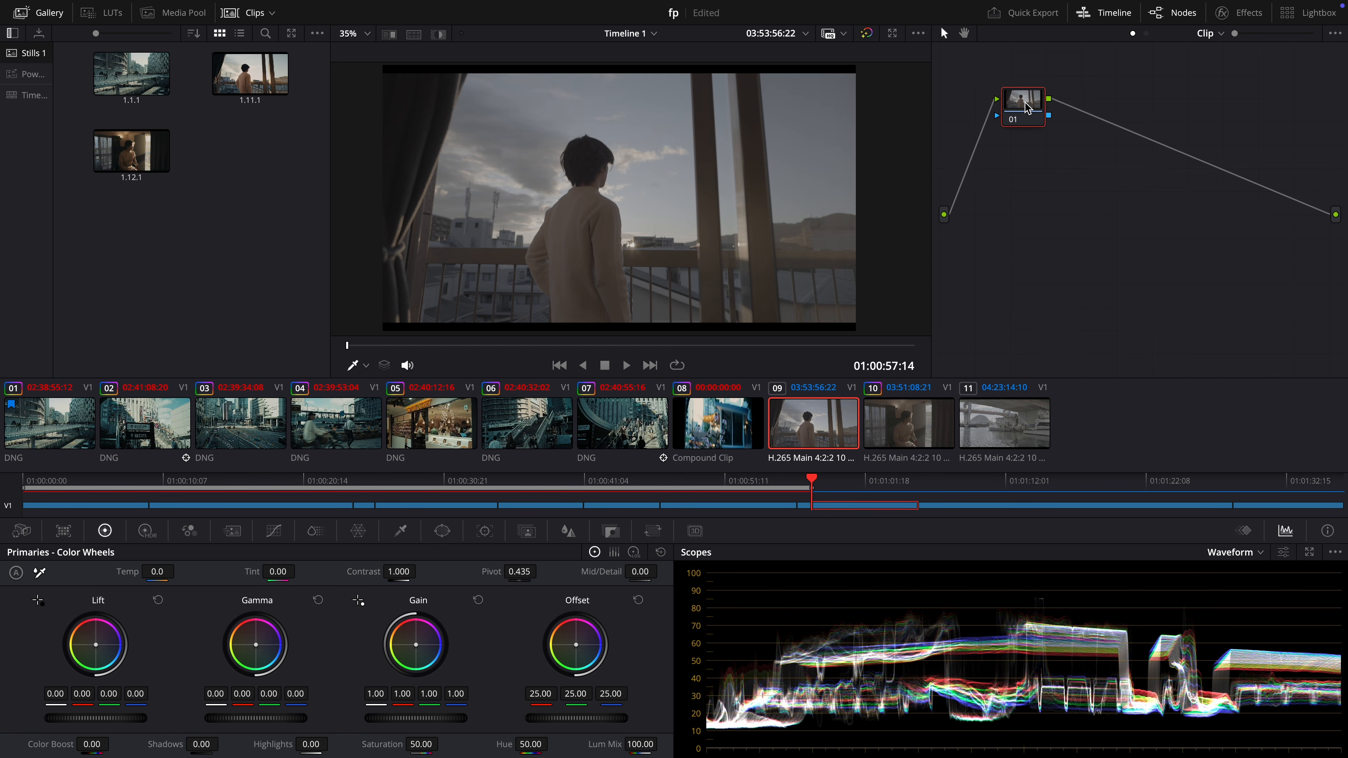
- Build a chain of three serial nodes on clip 09, labelled "con", "sa" and "balace"
drag(1026, 108, 1026, 110)
key(alt+s)
key(alt+s)
click(1027, 109)
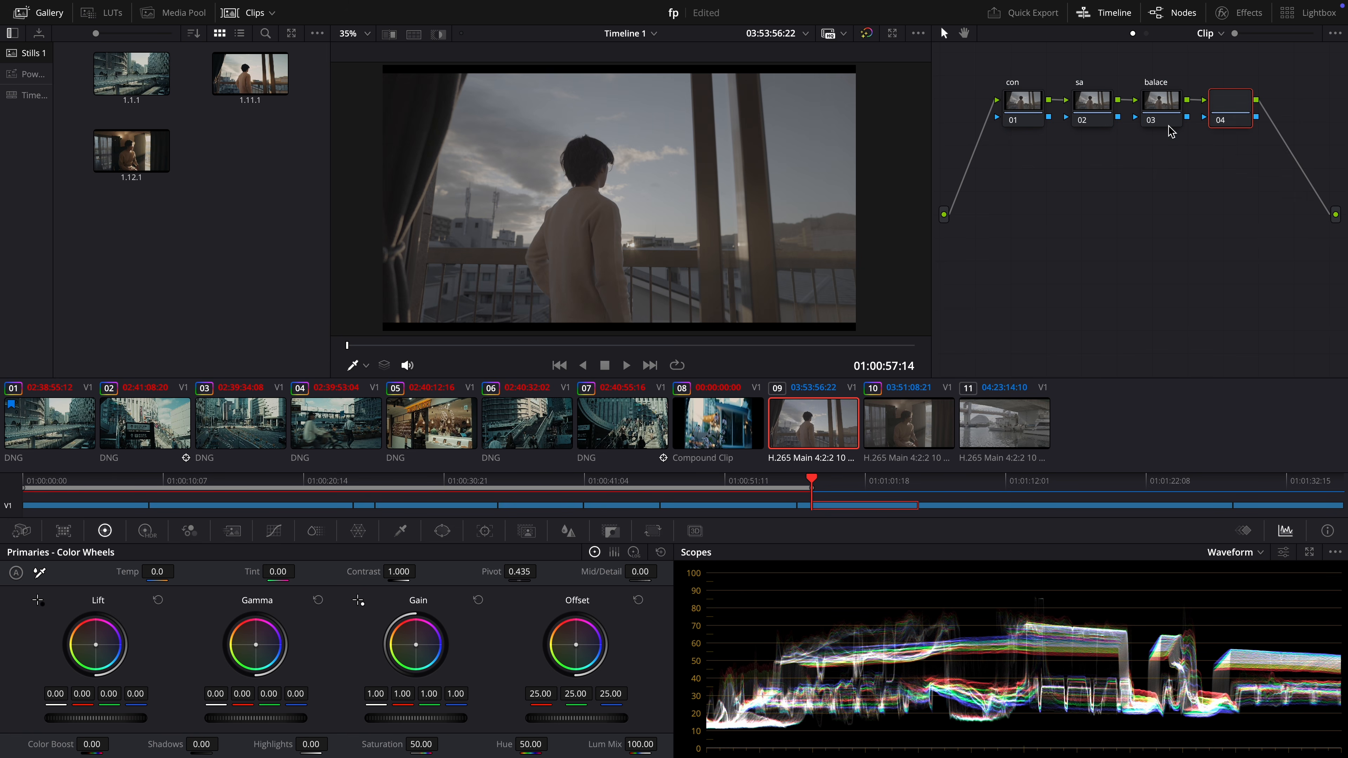
- Add a serial node labelled "cst" beneath the first row, followed by a serial node labelled "2383d55"
key(alt+s)
drag(1234, 117, 1032, 196)
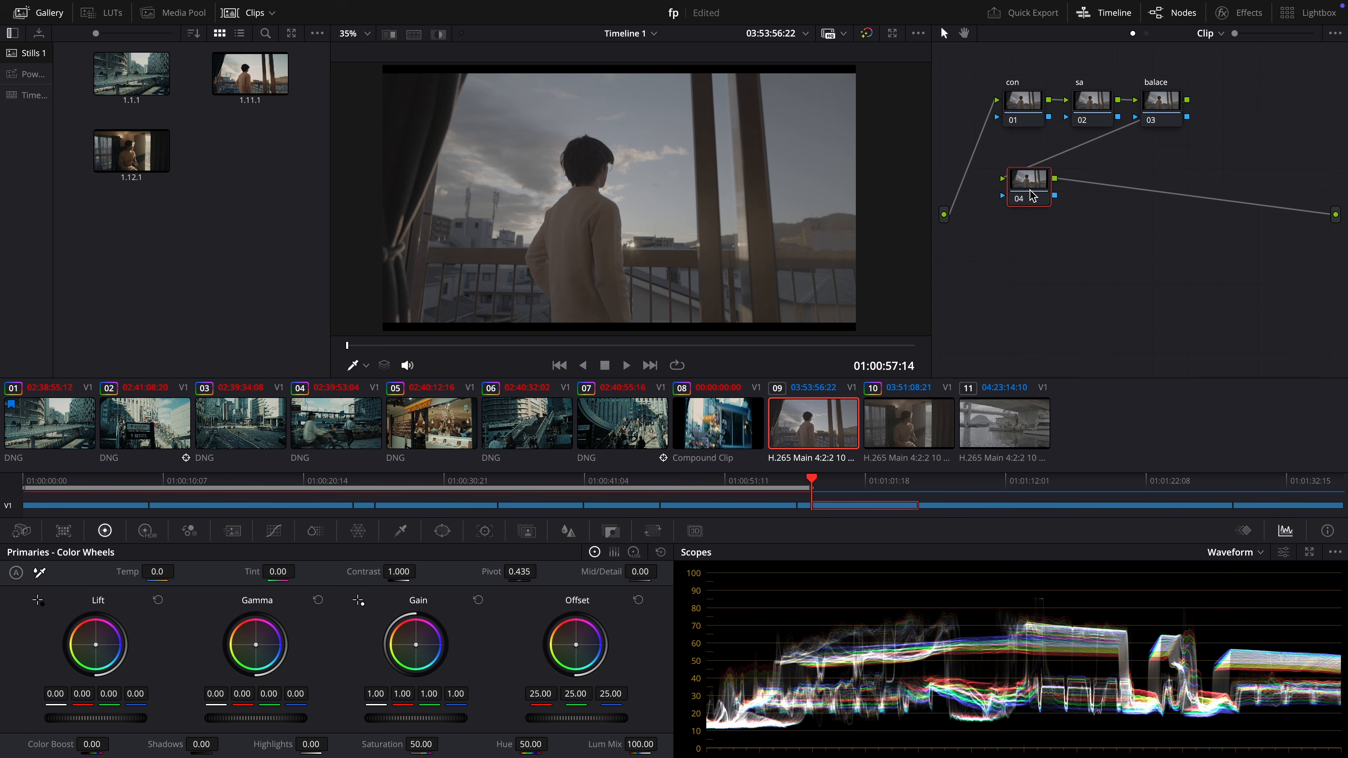
key(Return)
key(alt+s)
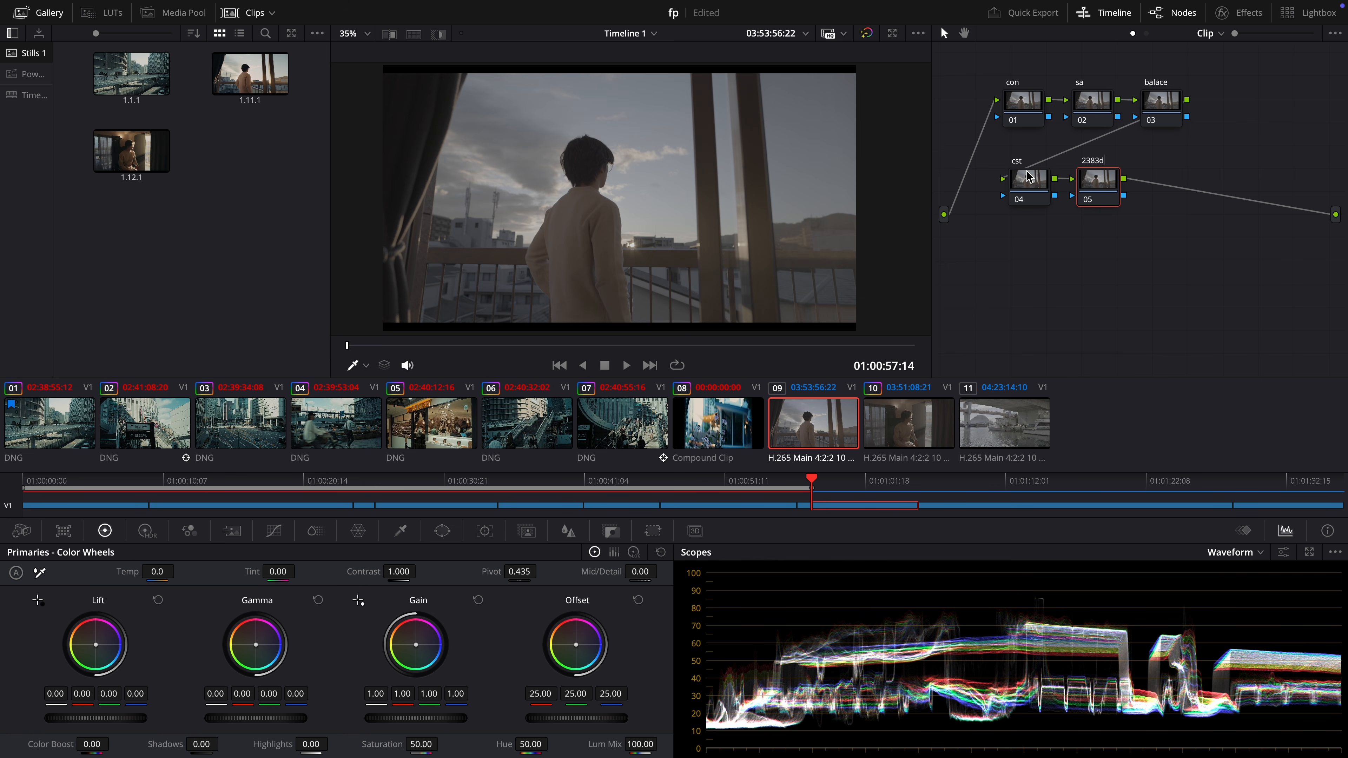
text(2383d55)
key(Return)
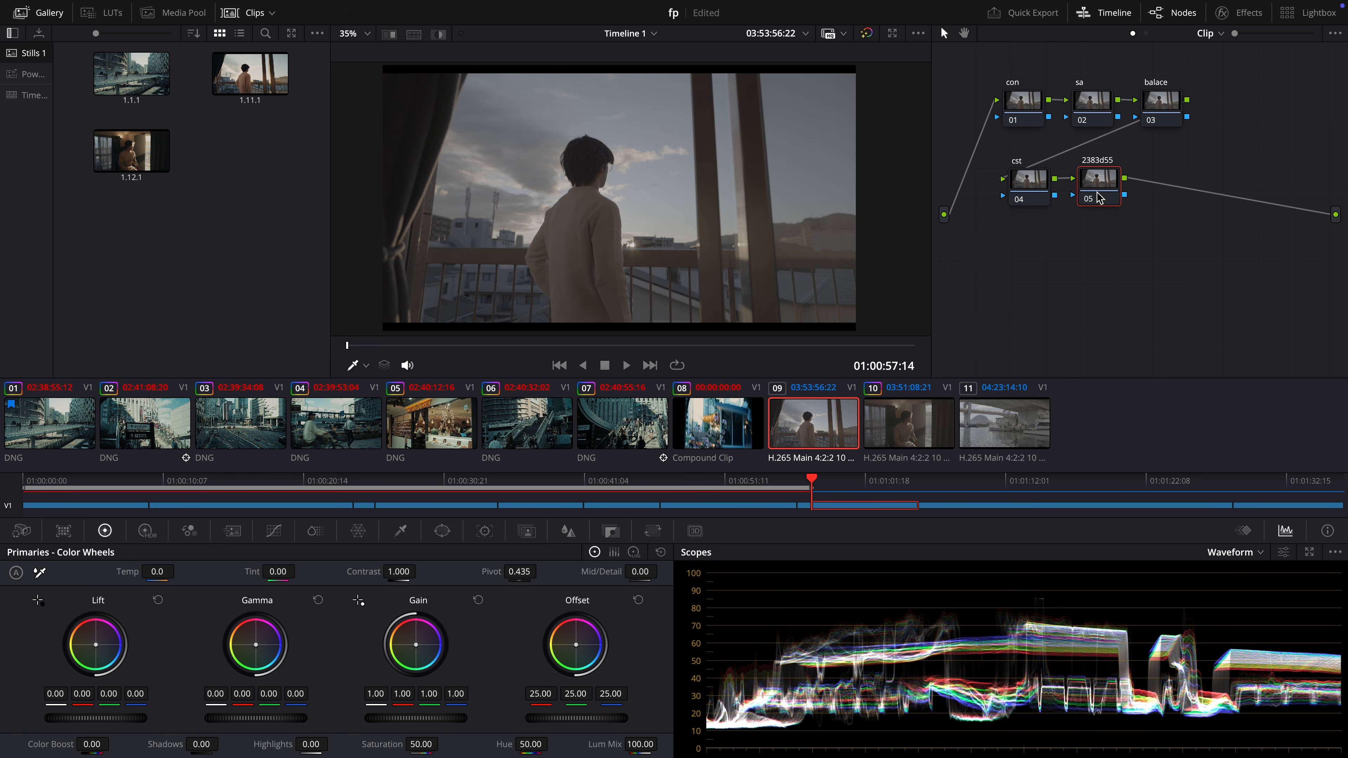
- Add a serial node after 2383d55 and a layer node beneath it, labelled "cg"
key(alt+s)
key(alt+p)
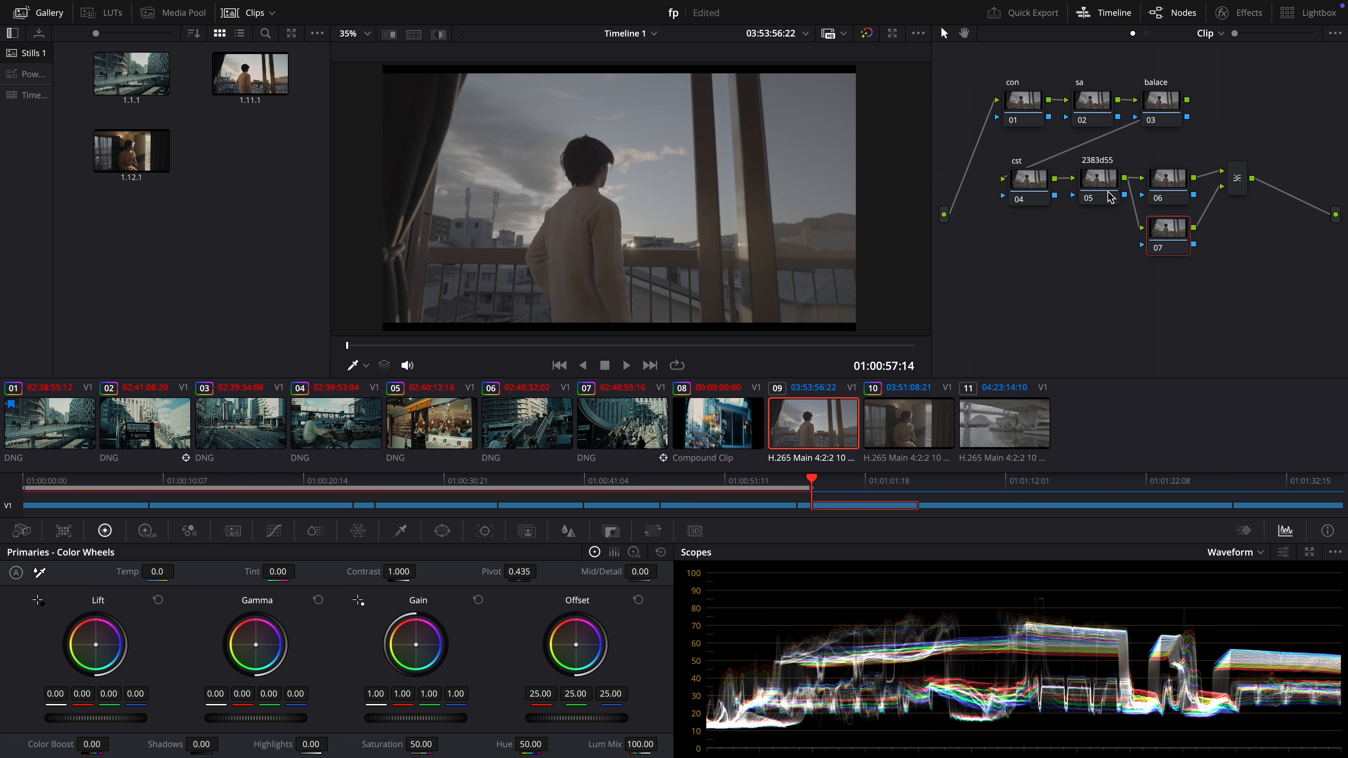
drag(1167, 232, 1166, 234)
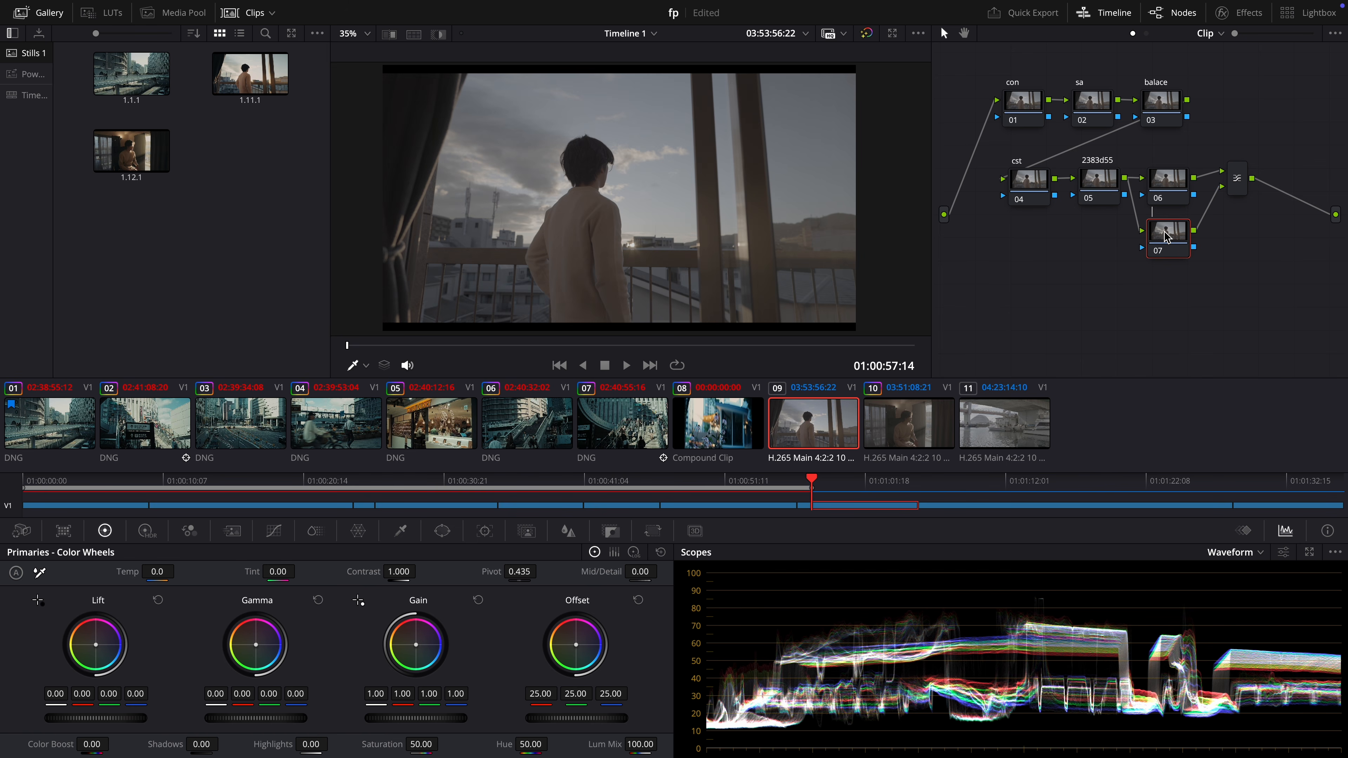
double_click(1156, 214)
- Set the contrast of the con node to 1.4
double_click(400, 573)
text(1.4)
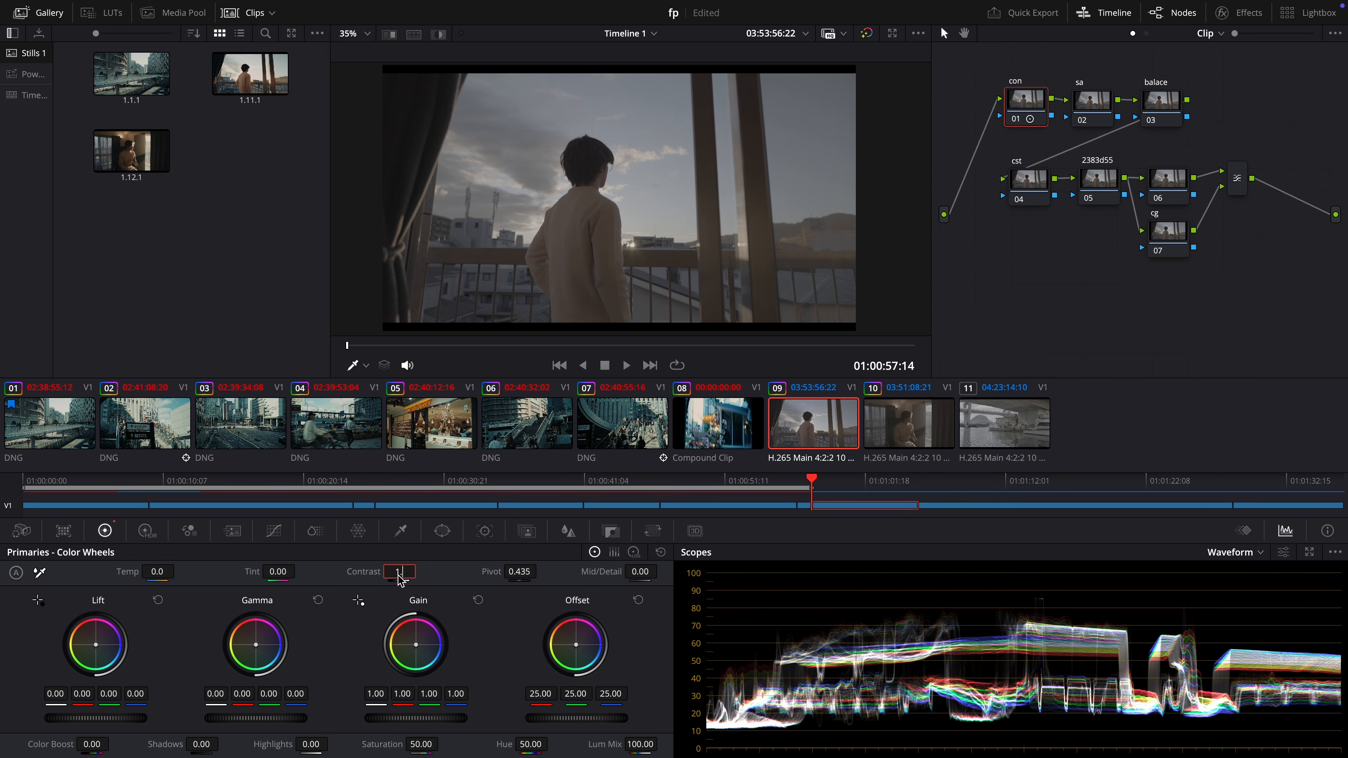
key(Return)
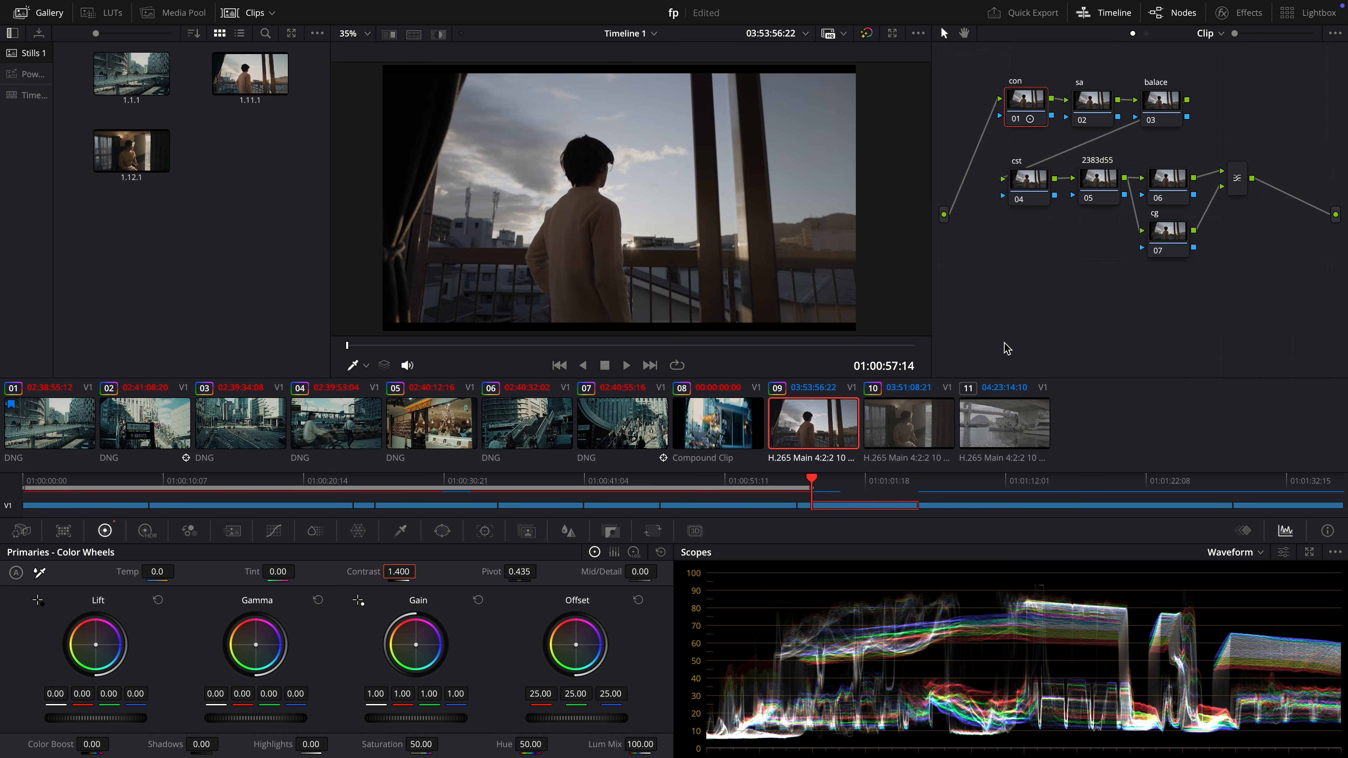
- Set the saturation of the sa node to 70
click(1092, 104)
double_click(421, 745)
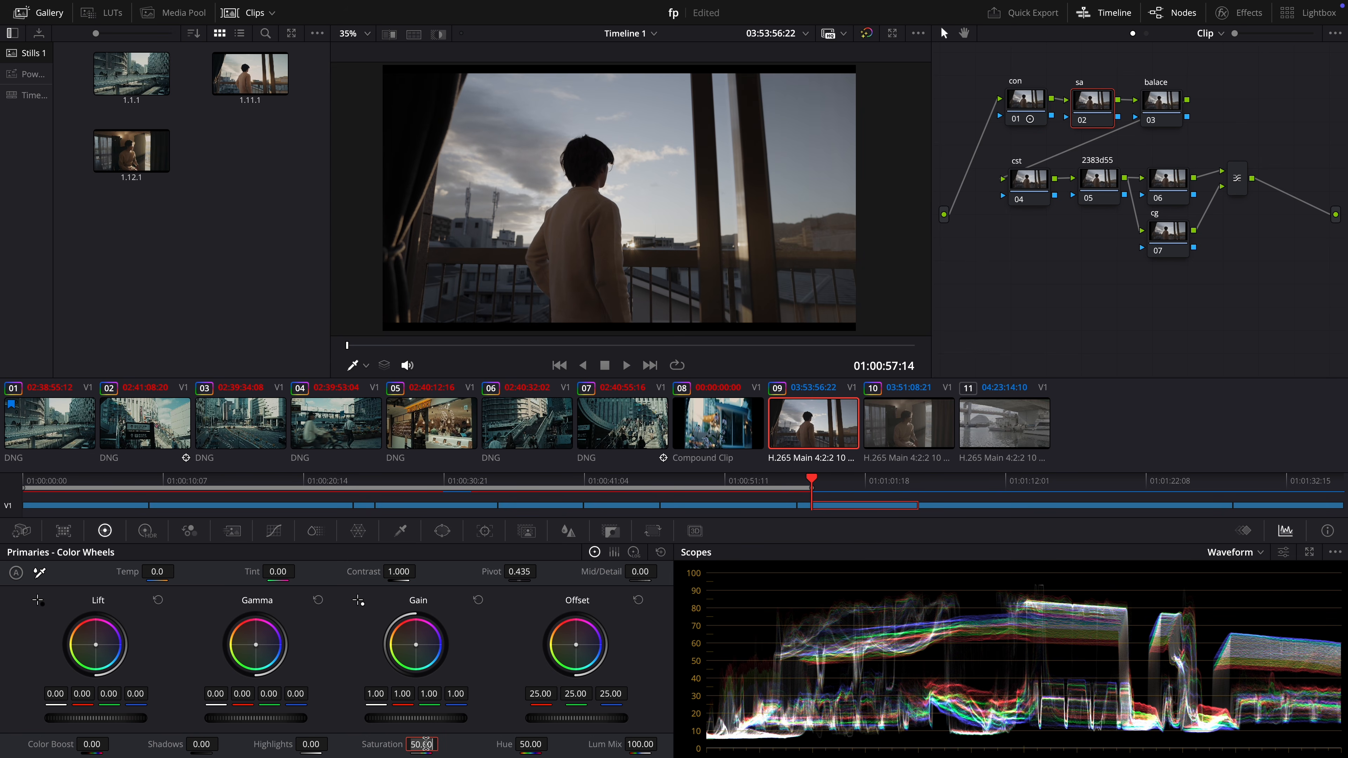
text(70)
key(Return)
- Set the red offset of the balace node to 24
click(1166, 116)
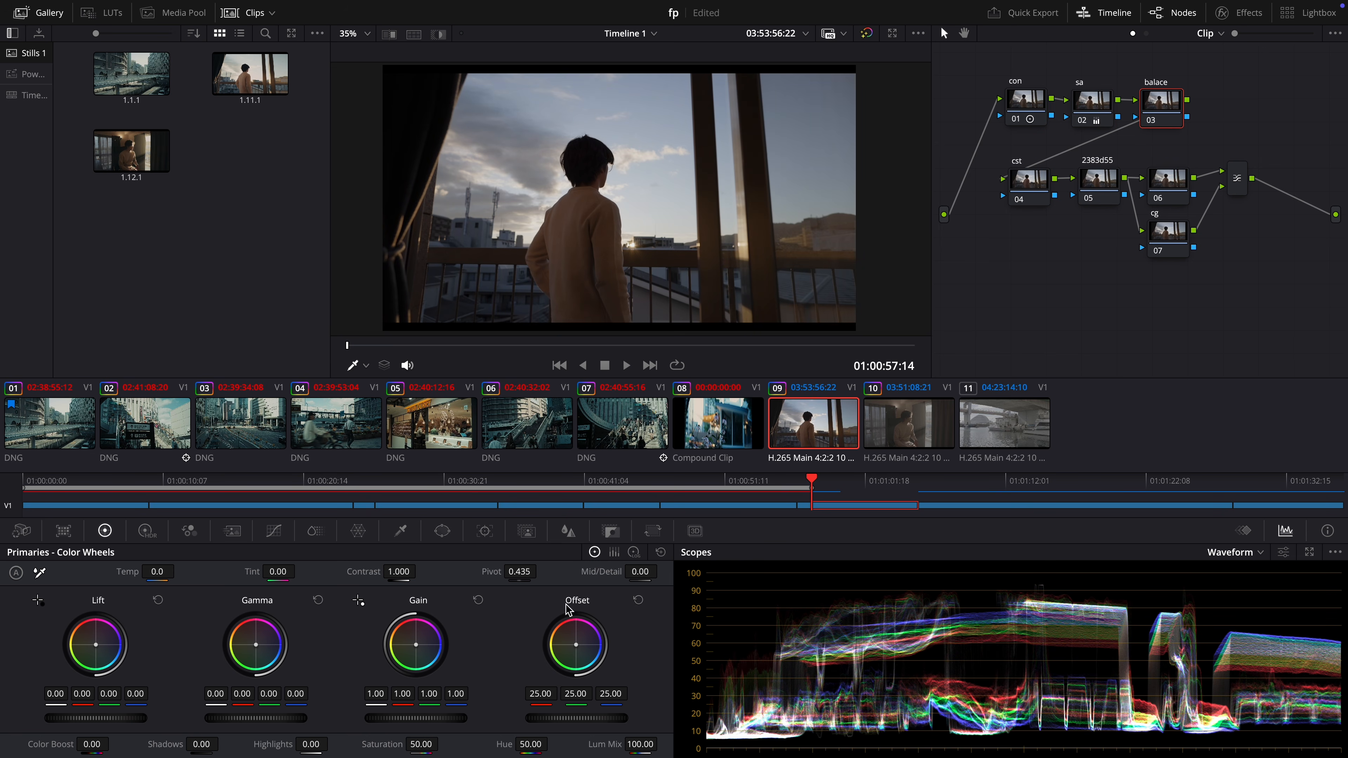
double_click(540, 694)
text(24)
key(Return)
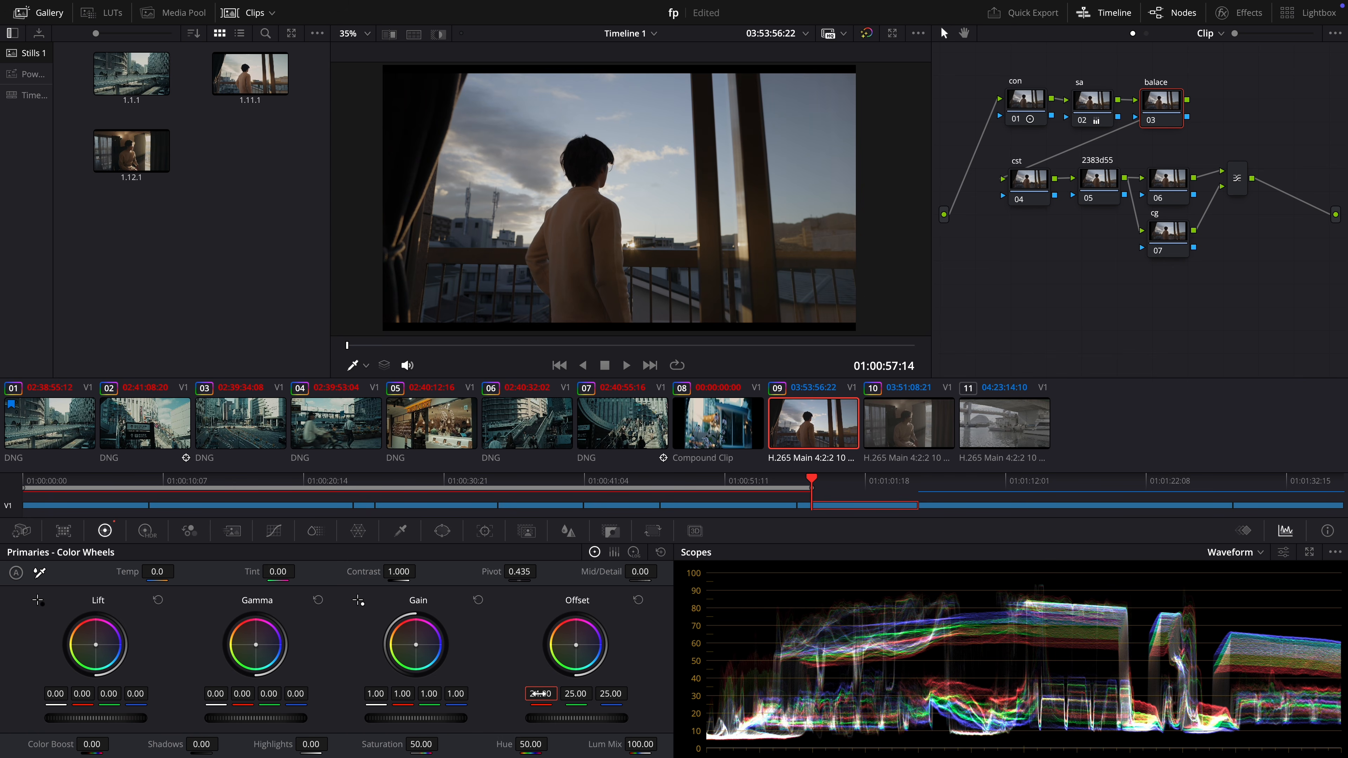
- Apply a Color Space Transform to the cst node, converting Canon Cinema Gamut and Canon Log 2 to DaVinci Wide Gamut and Cineon Film Log
click(1029, 183)
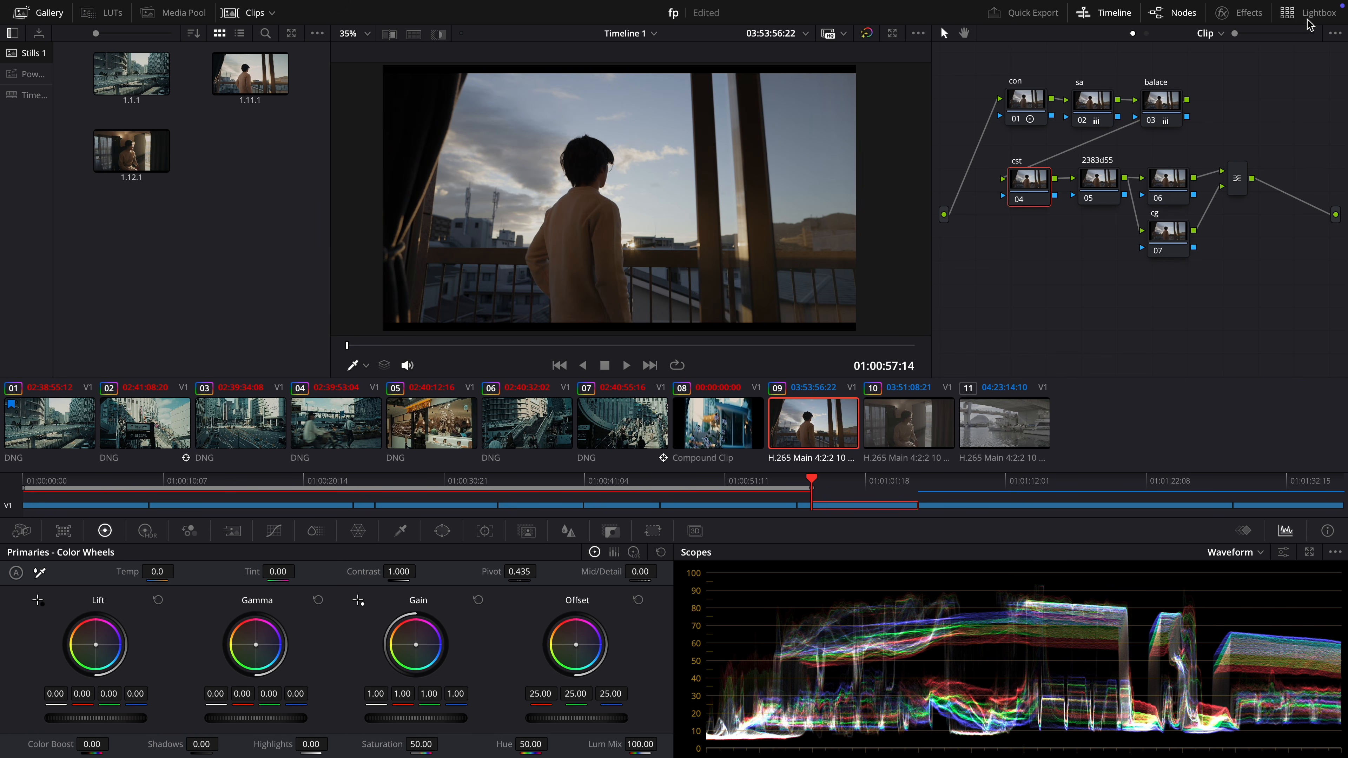
click(1239, 13)
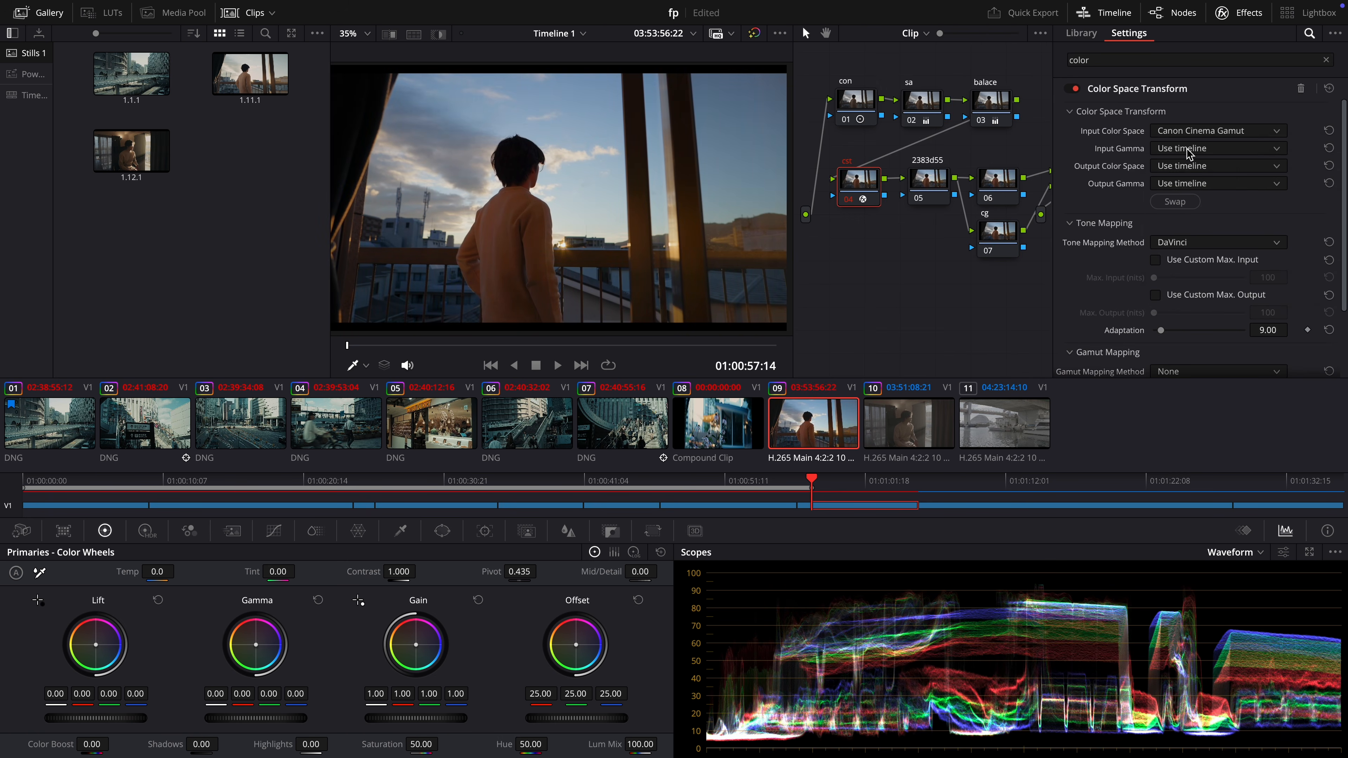
click(1189, 148)
click(1189, 160)
click(1187, 166)
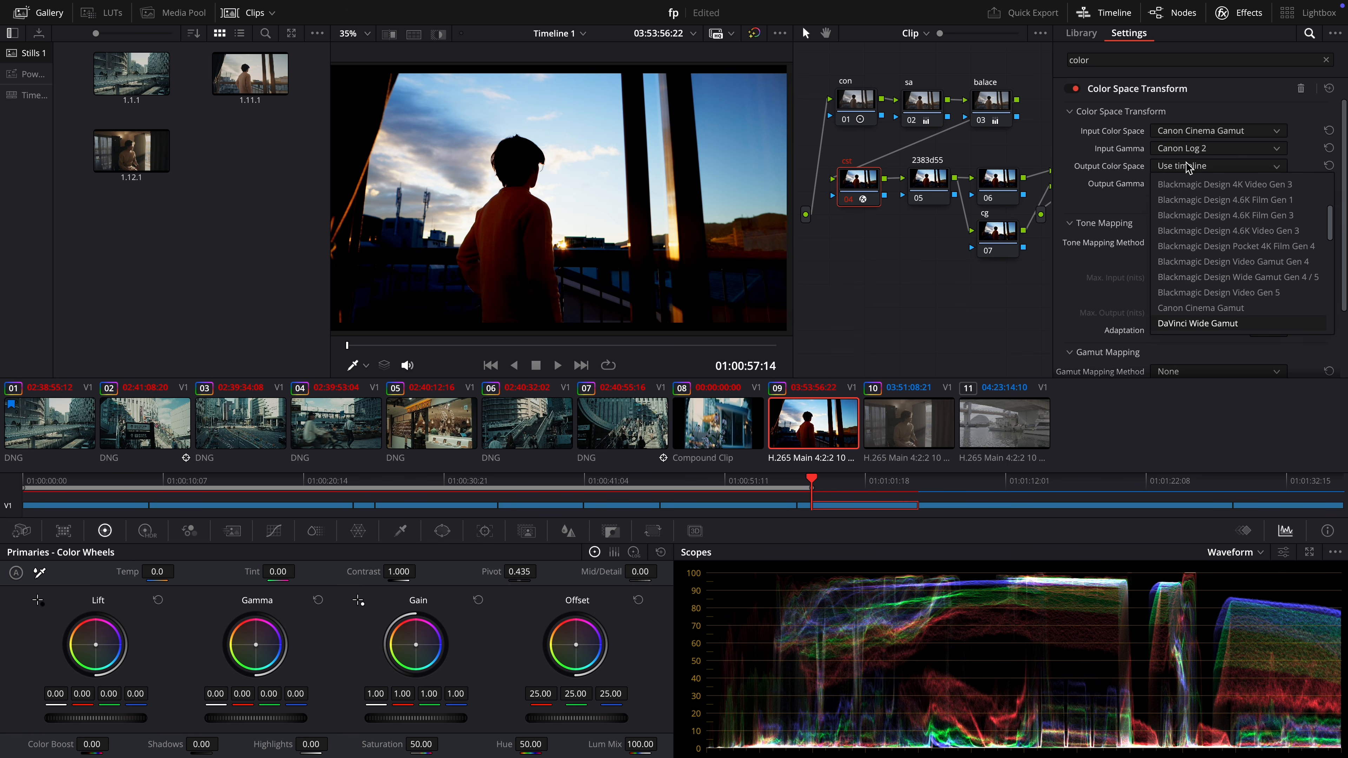
click(1189, 169)
click(1188, 183)
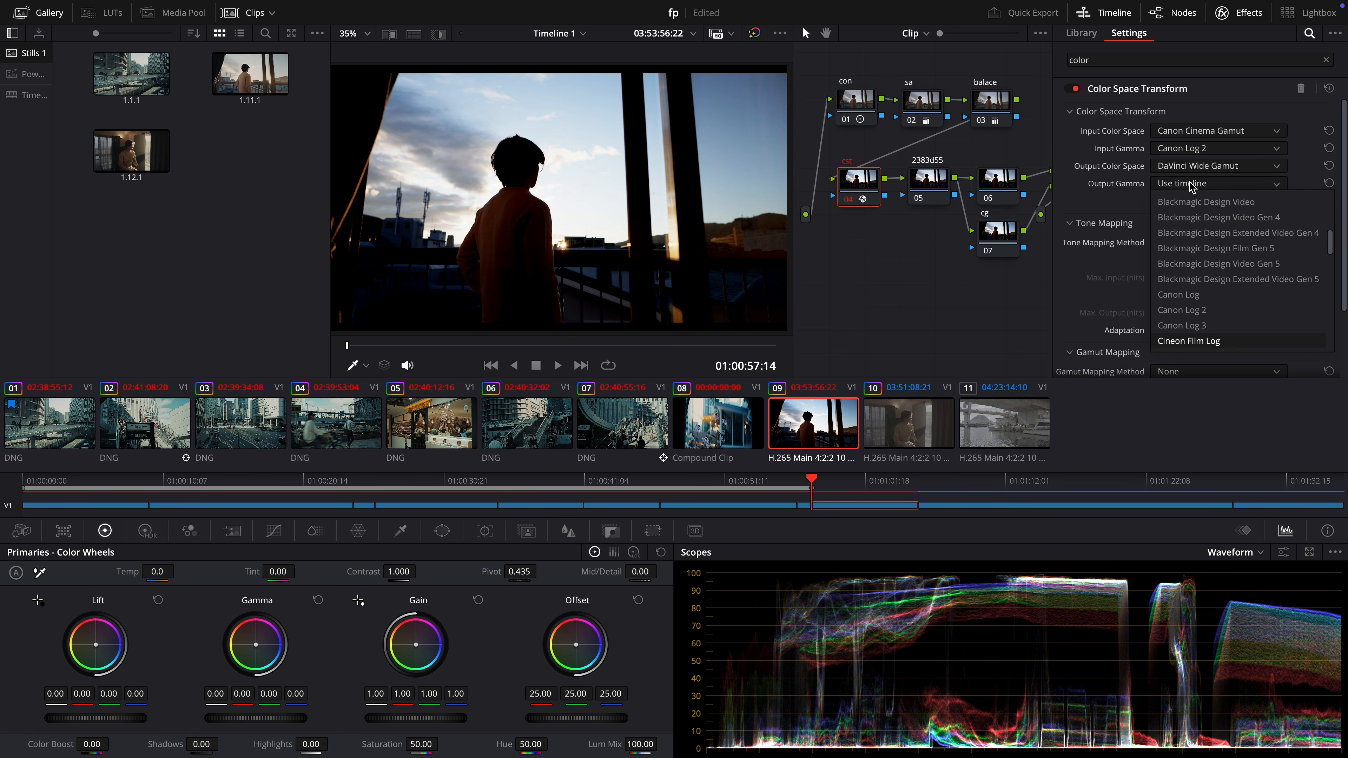
key(Return)
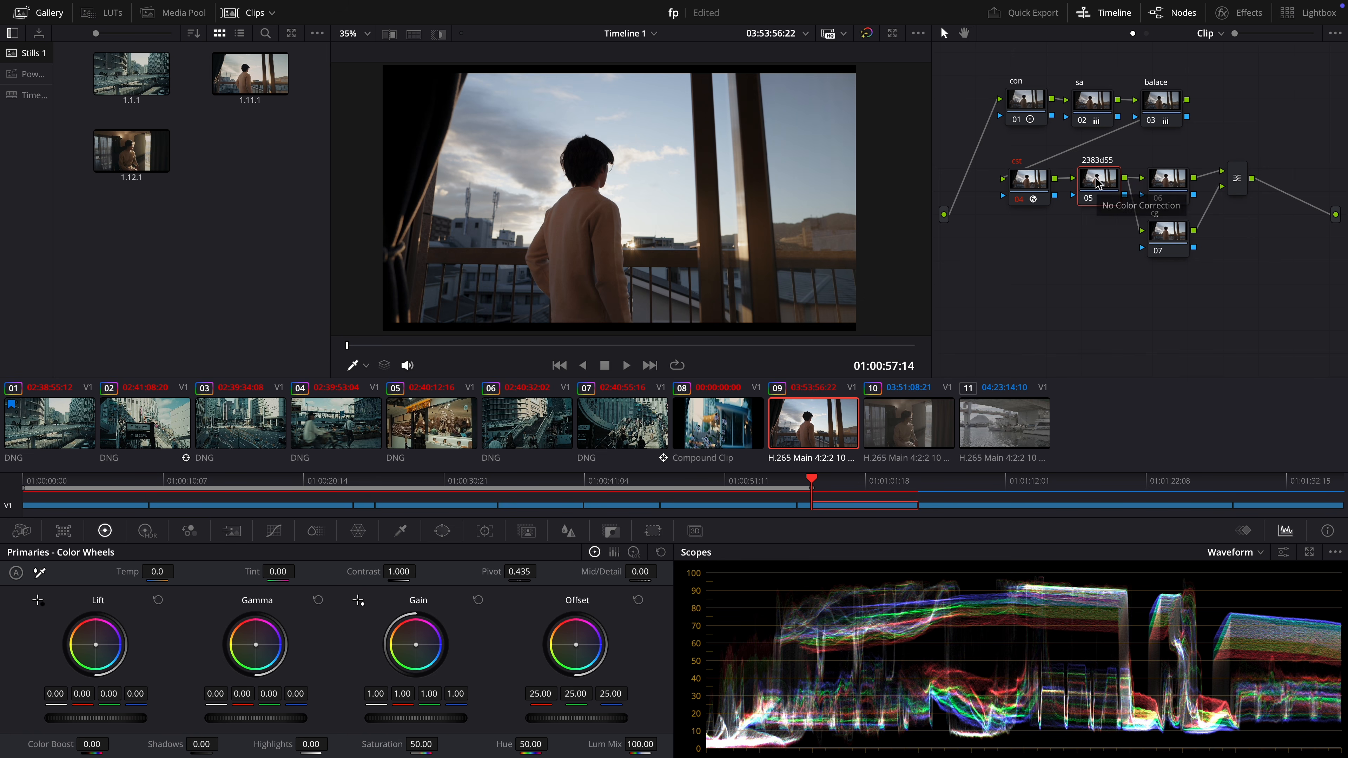
- Apply the DCI-P3 Kodak 2383 D55 film look LUT to the 2383d55 node
right_click(1097, 181)
mouse_move(1120, 334)
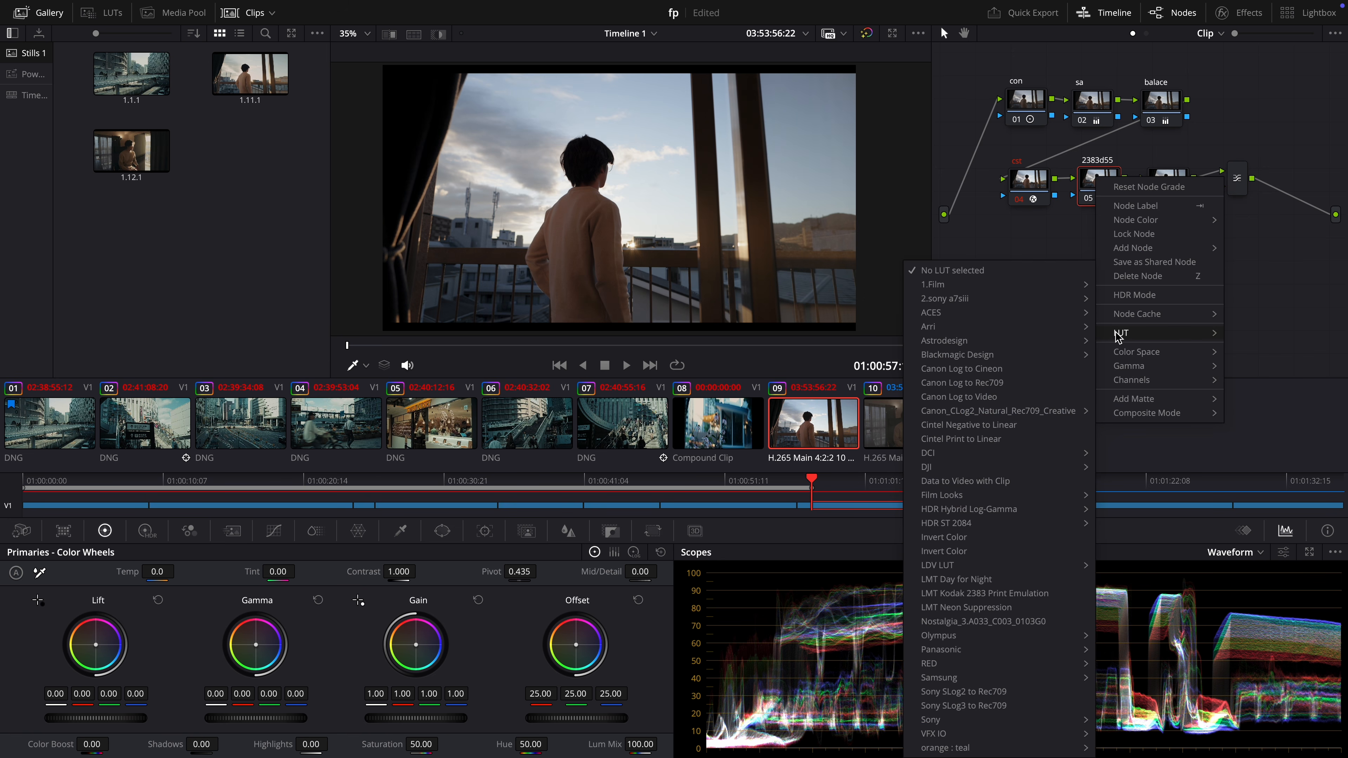
mouse_move(956, 495)
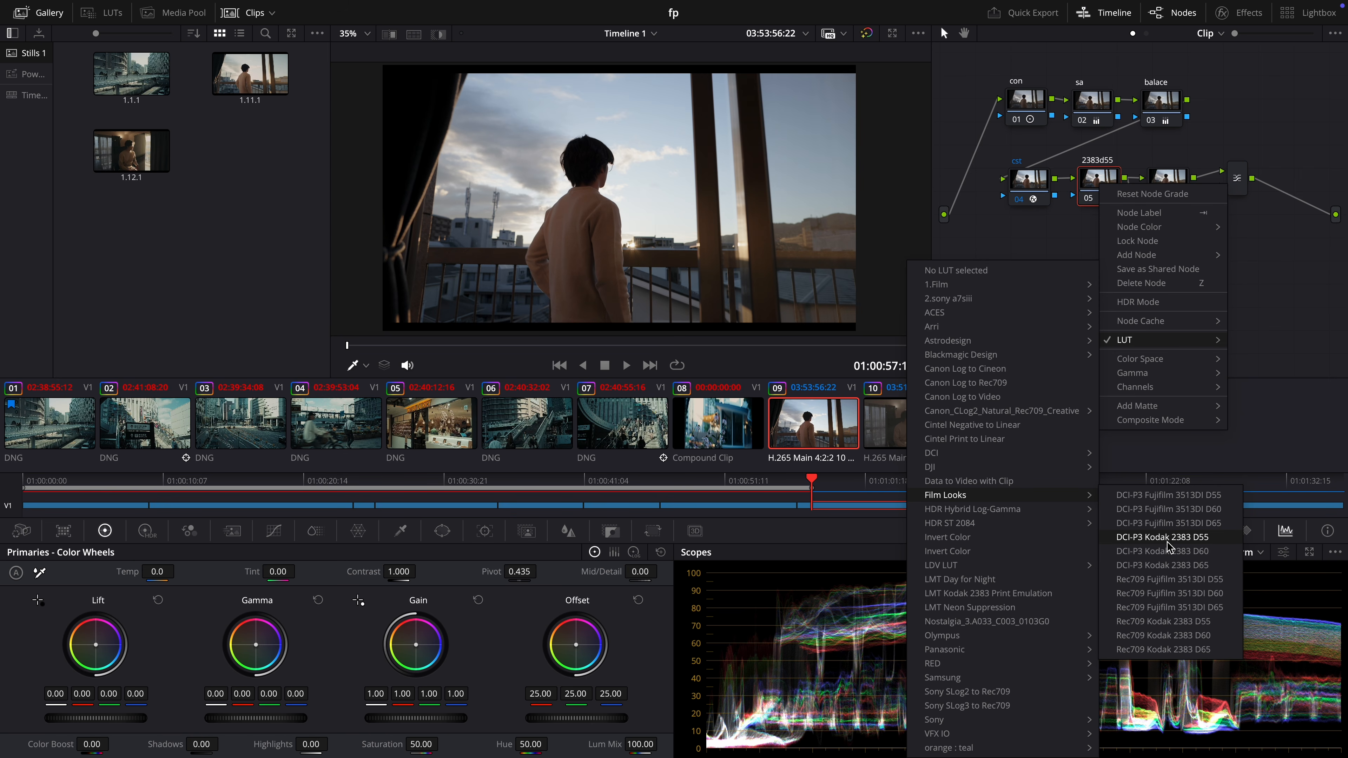
click(1167, 538)
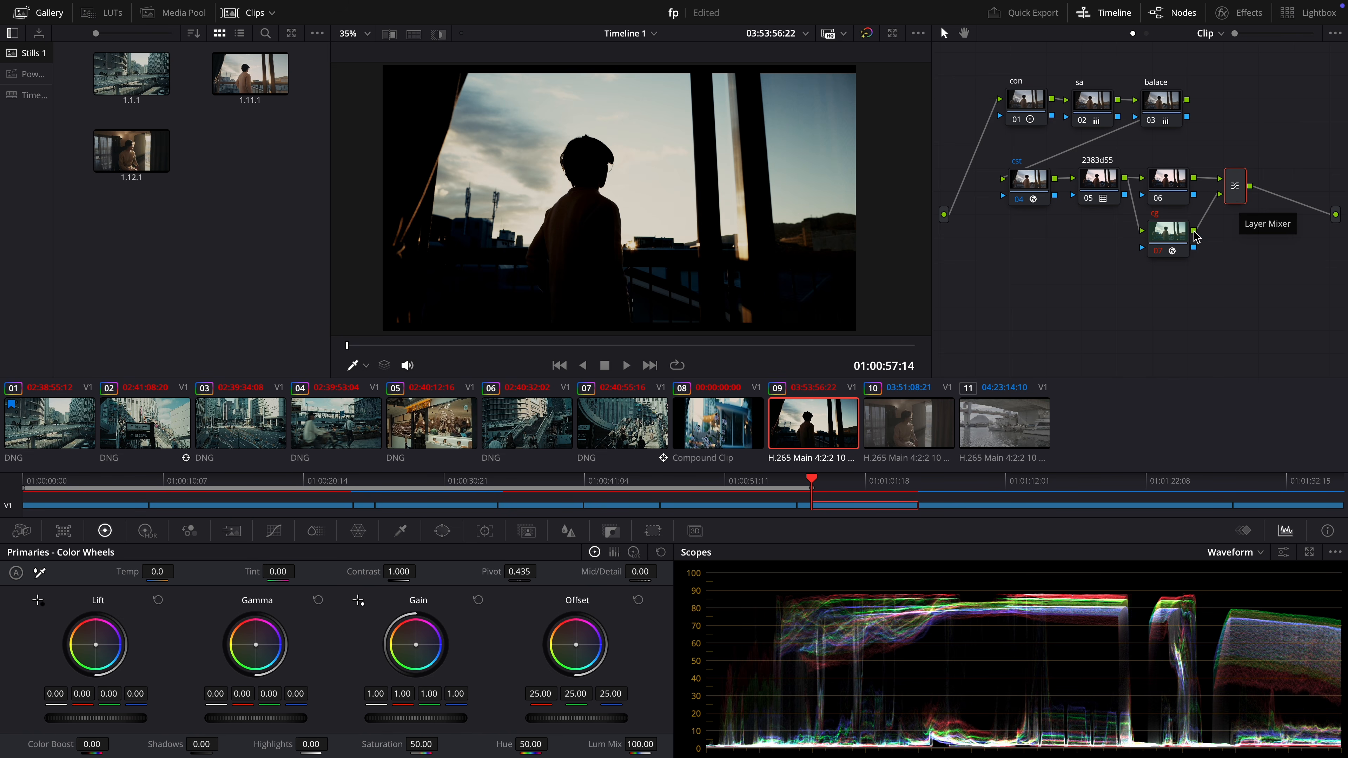
- Raise the master lift on the con node to brighten the shadows of clip 09
click(1027, 101)
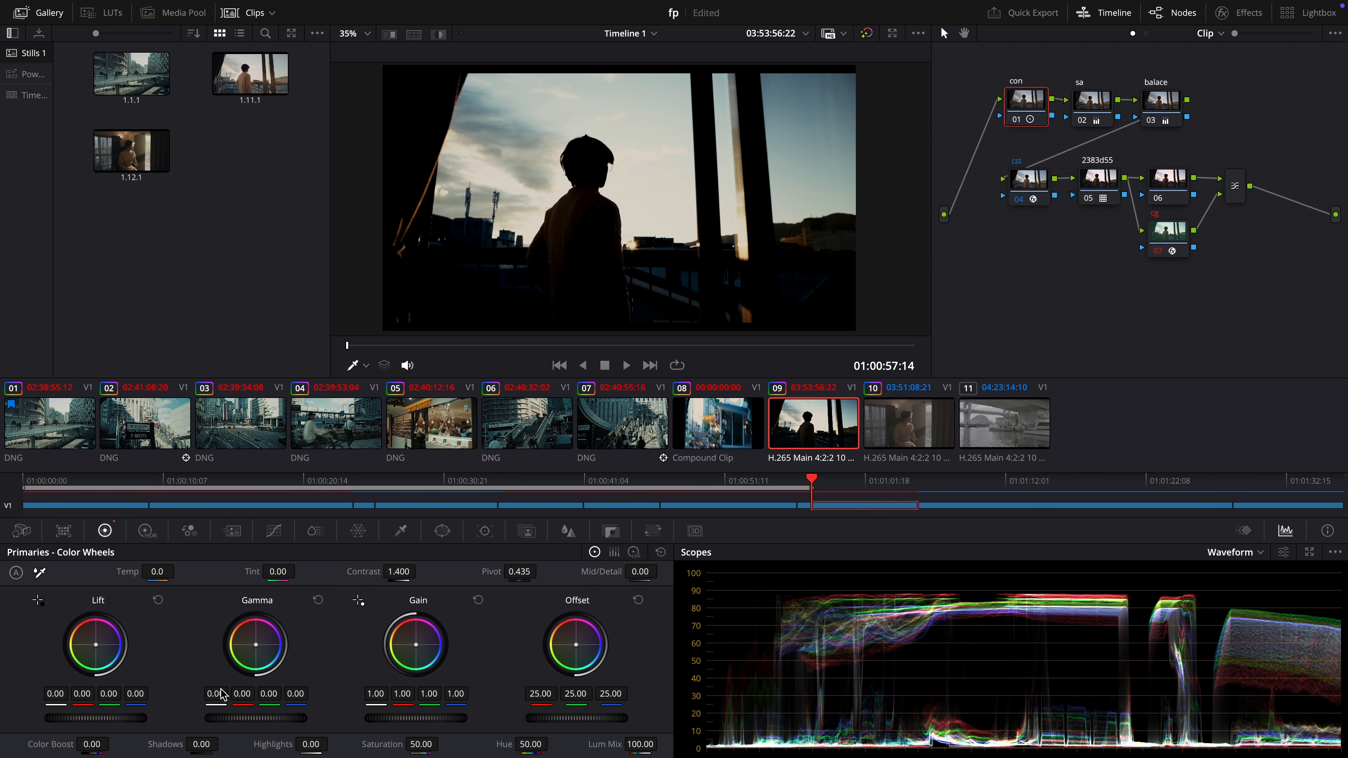
drag(98, 720, 147, 720)
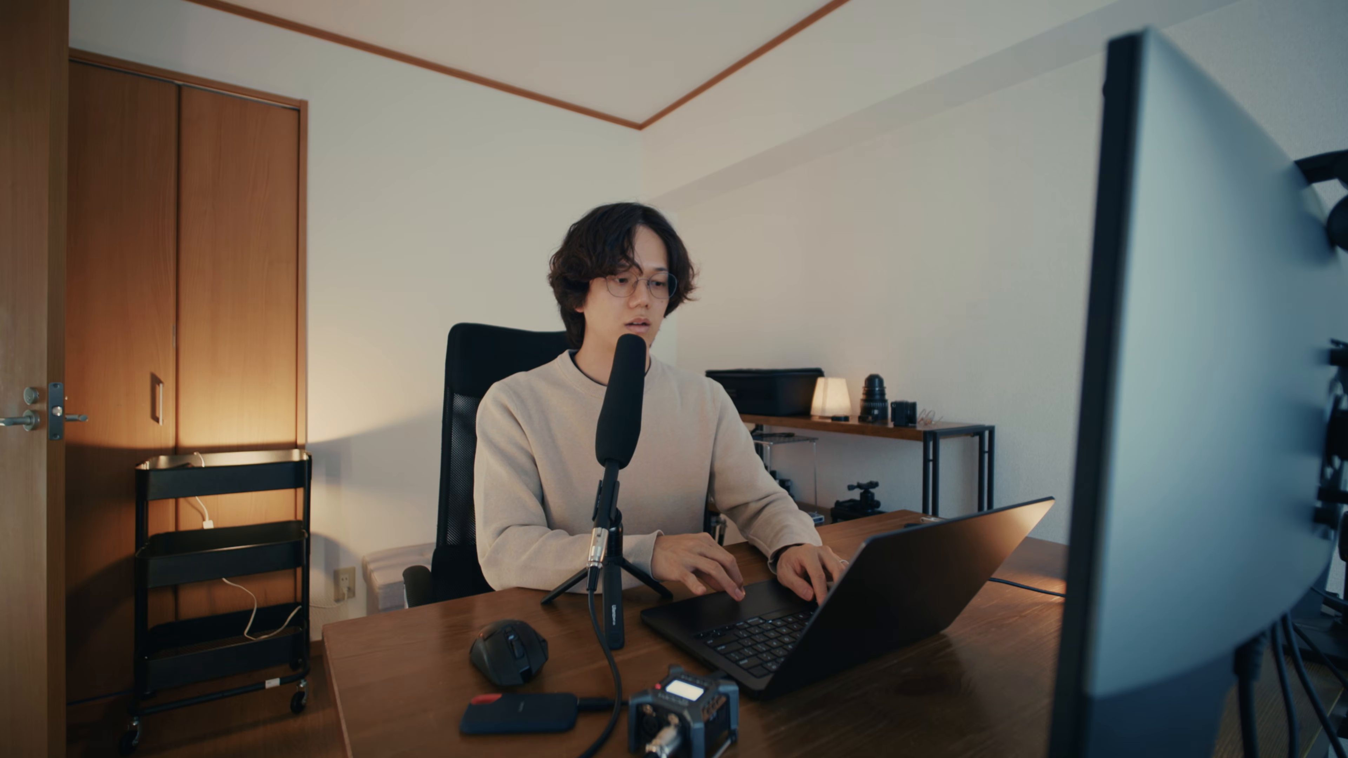